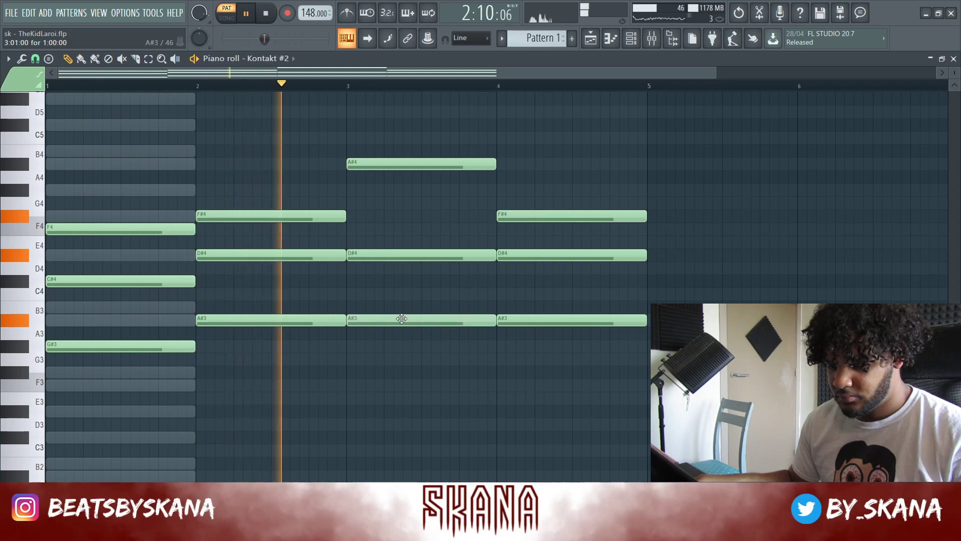
Step: Raise the third chord's lowest note to B3 and play the progression from the middle of bar 2
key("space")
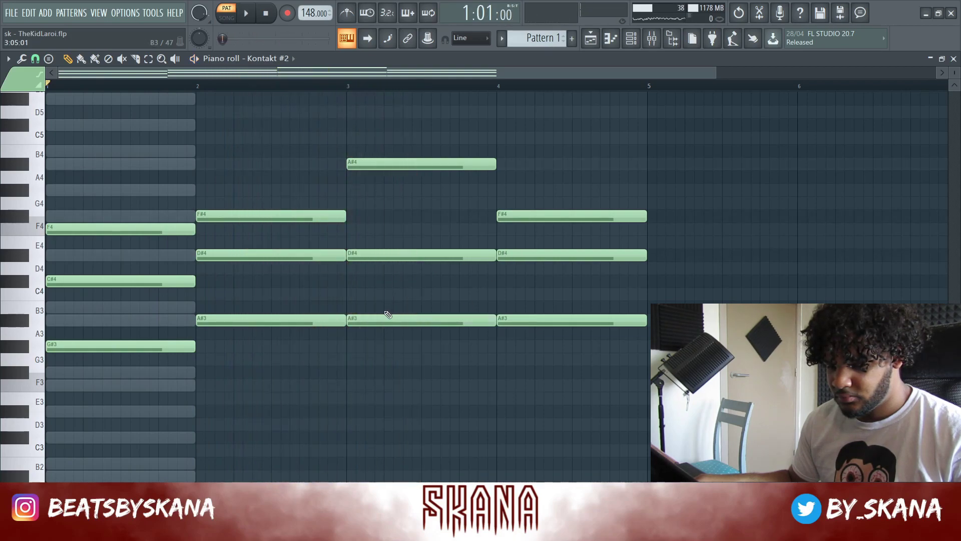
left_click_drag(385, 316, 383, 303)
left_click(293, 85)
key("space")
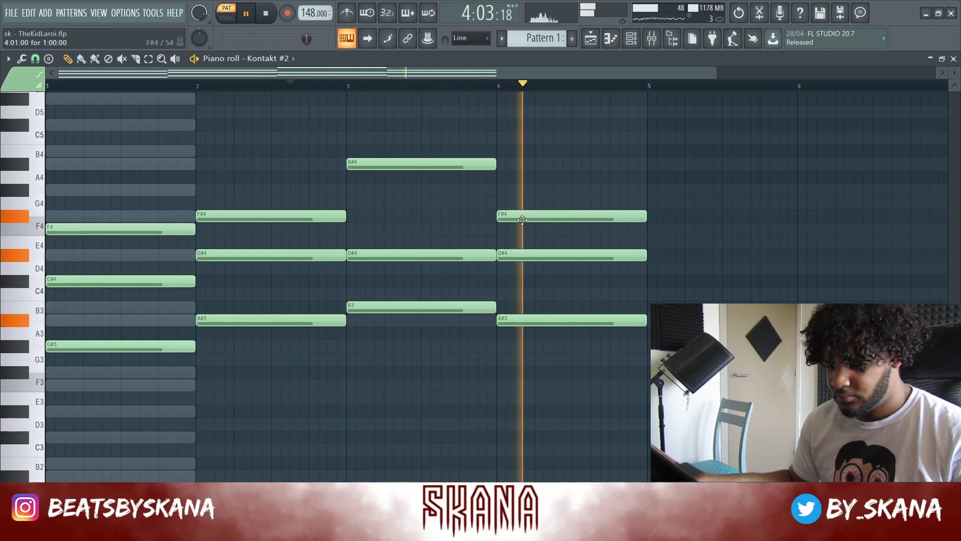
Step: Raise the fourth chord's top note to G#4 and its middle note to F4, playing back after each change
key("space")
left_click_drag(528, 213, 529, 187)
key("space")
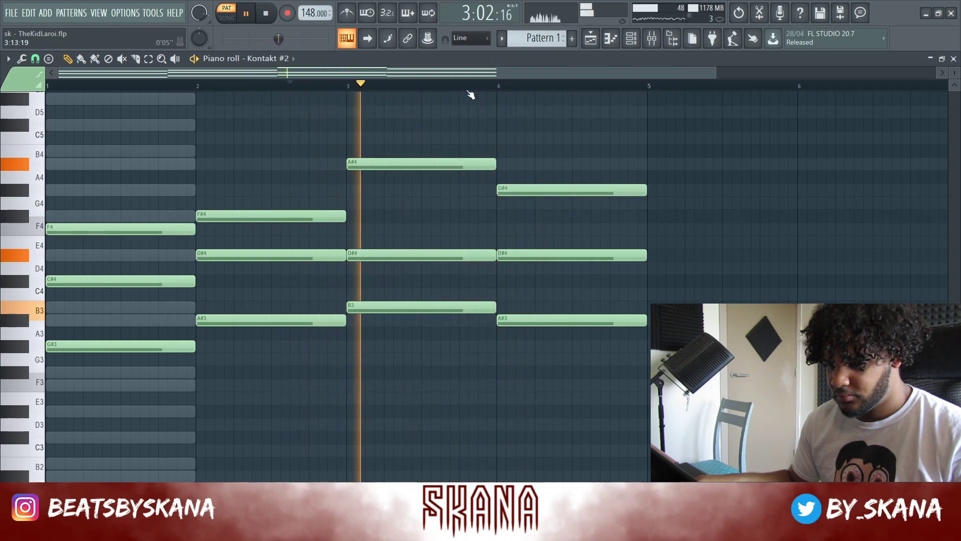
key("space")
left_click_drag(554, 257, 553, 228)
key("space")
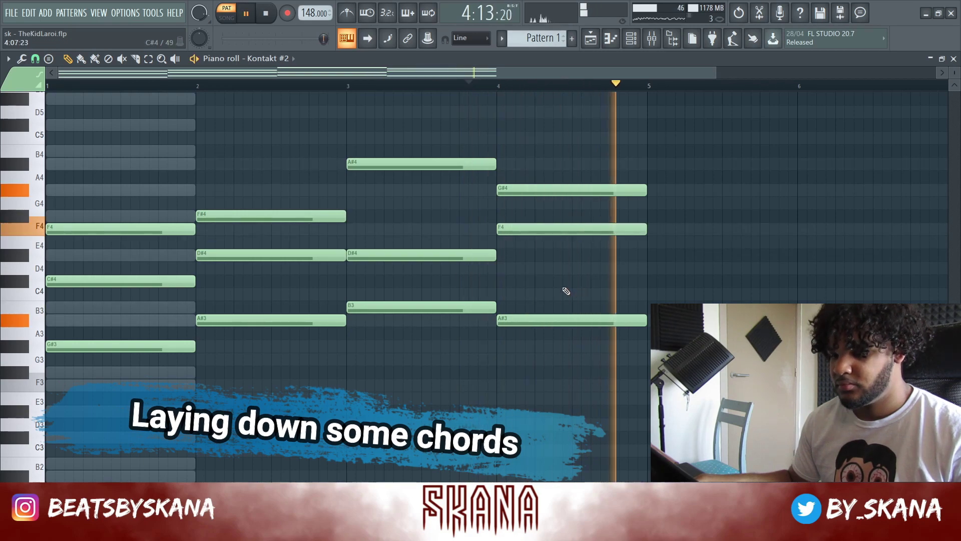
scroll(567, 291, "up", 2)
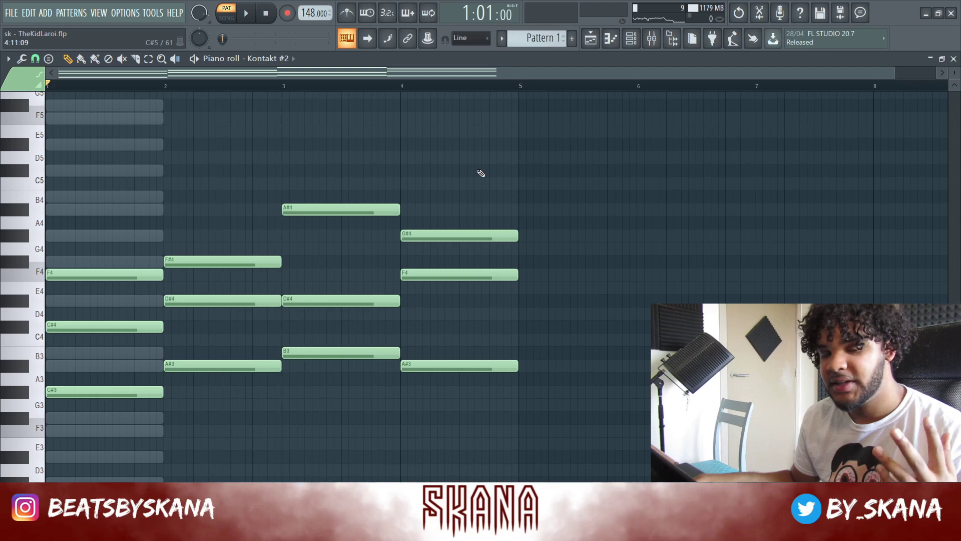
Step: Nudge individual chord notes slightly earlier or later off the grid across the four bars while playing the progression
left_click(99, 274, "ctrl")
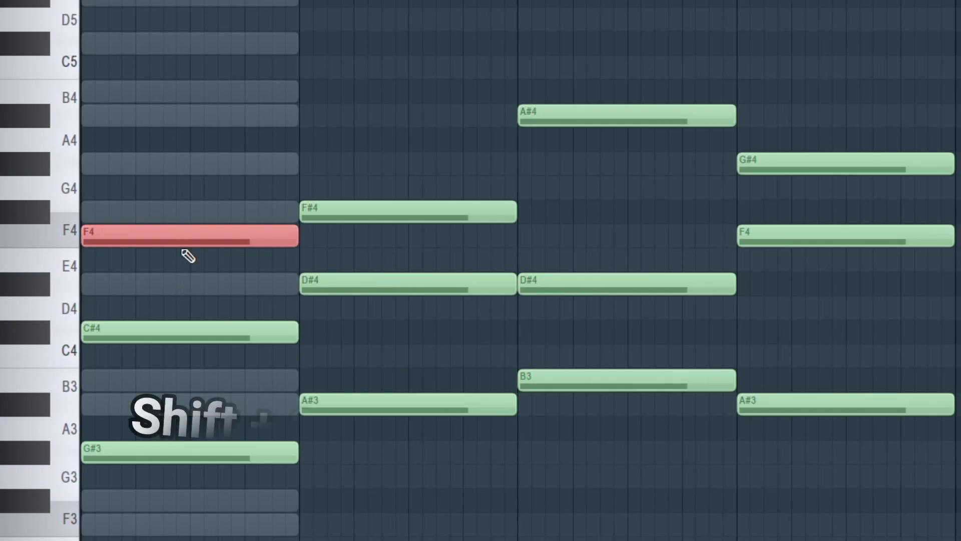
scroll(182, 250, "up", 1)
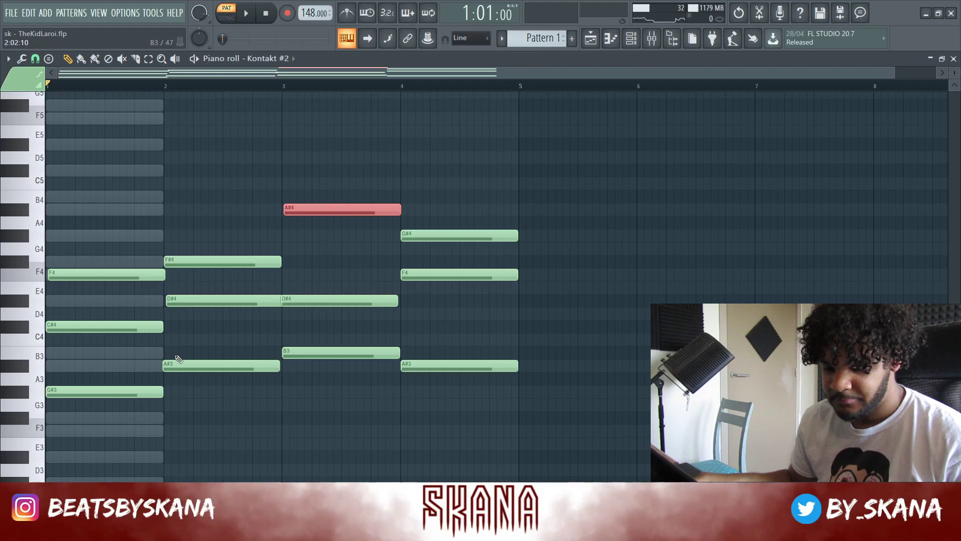
scroll(182, 369, "up", 1)
key("space")
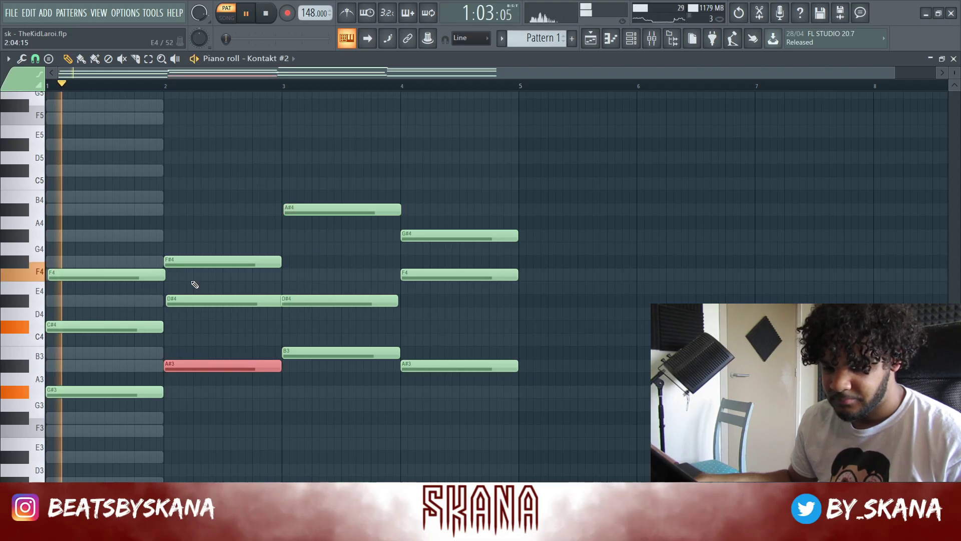
scroll(182, 260, "down", 1)
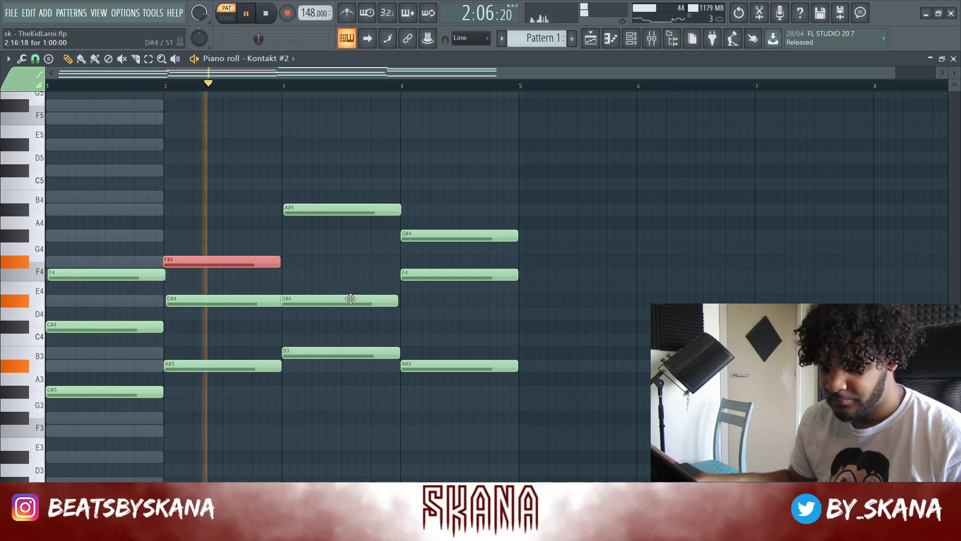
scroll(421, 275, "up", 1)
scroll(434, 364, "down", 1)
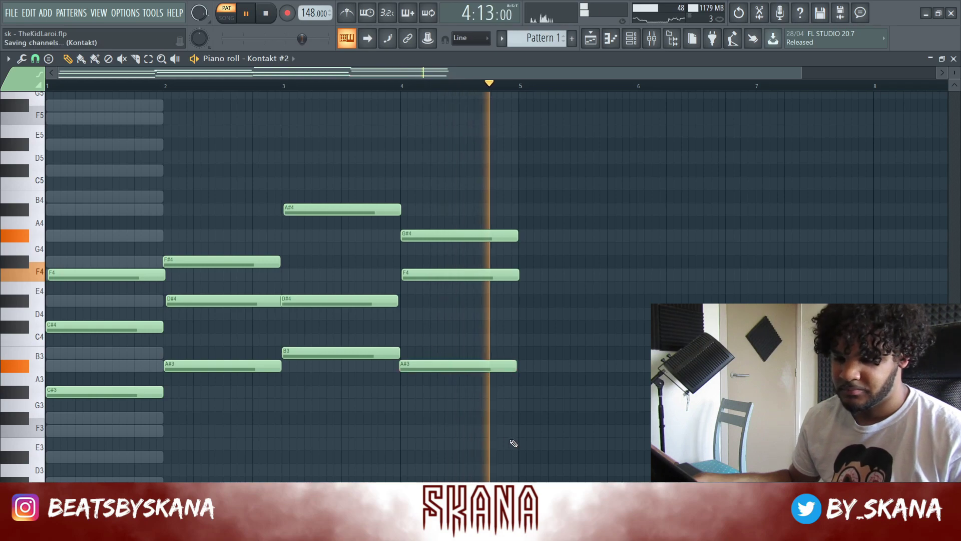
Step: Randomize the velocities of all chord notes with no pan randomization, accept the result and clear the selection
left_click_drag(511, 444, 54, 179)
key("space")
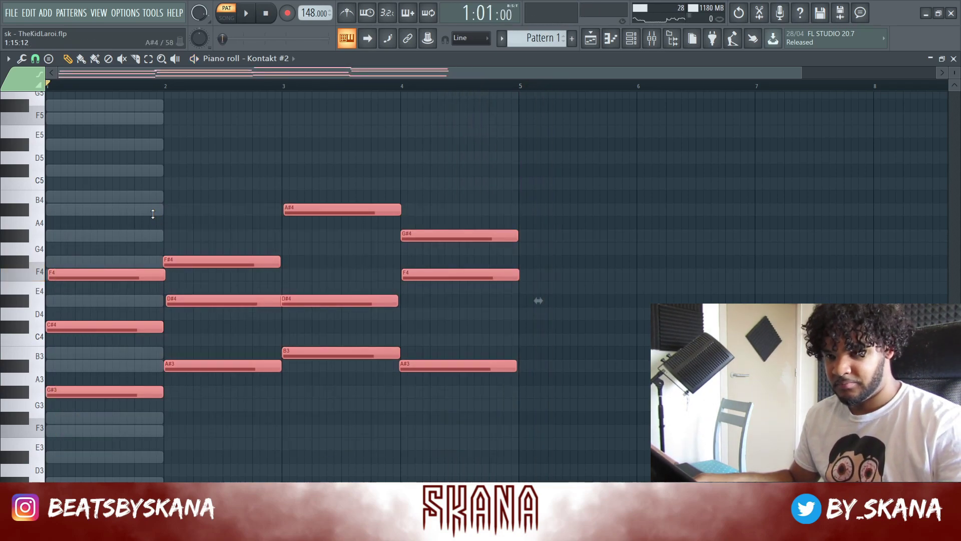
key("alt+r")
key("space")
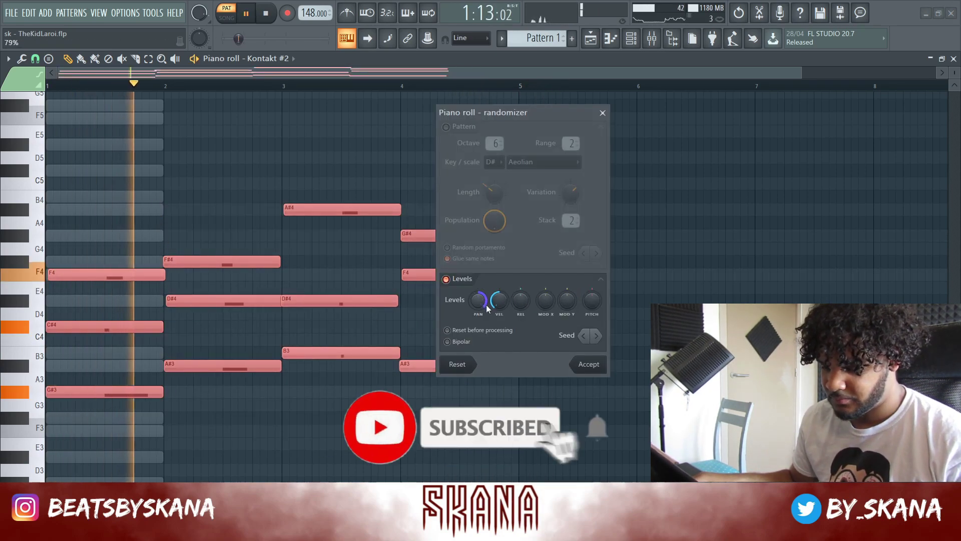
left_click_drag(487, 309, 487, 346)
mouse_move(500, 301)
left_mouse_down()
mouse_move(499, 280)
mouse_move(499, 314)
left_mouse_up()
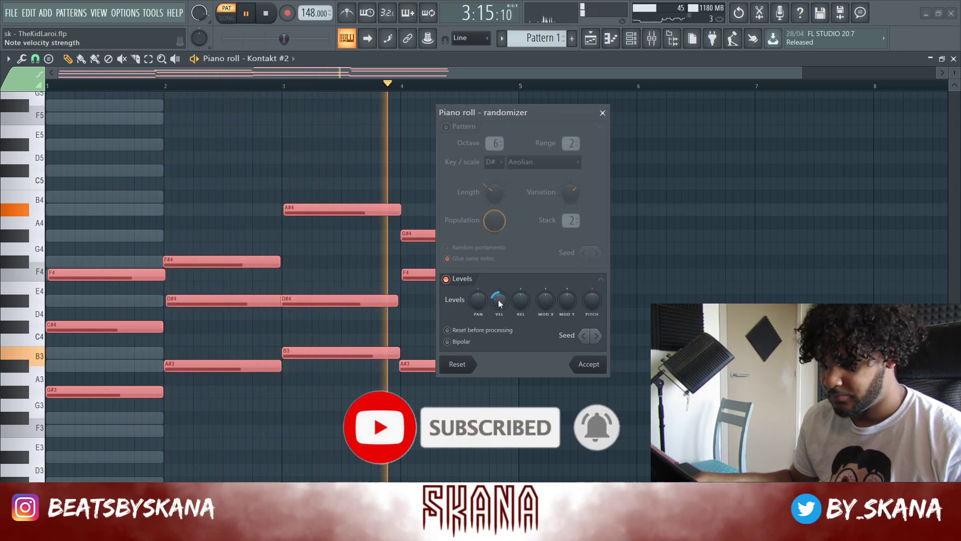
left_click(589, 364)
key("space")
key("ctrl+d")
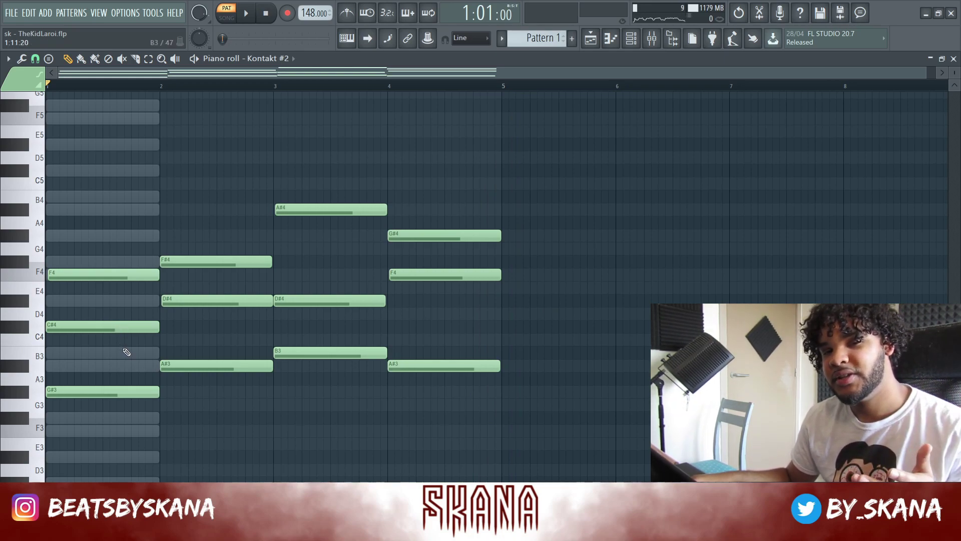
Step: Raise the first chord's C#4 and the second chord's D#4 by an octave
left_click(126, 327)
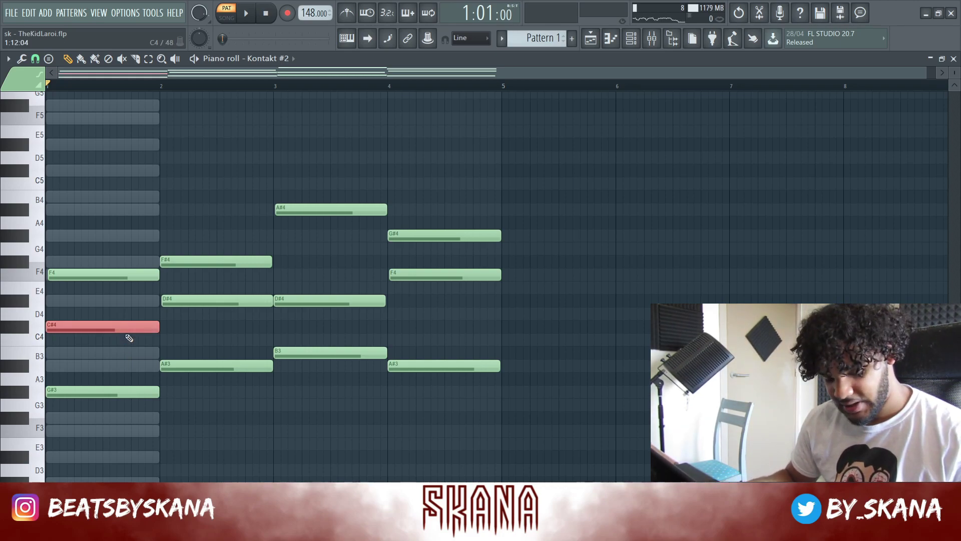
key("ctrl+Up")
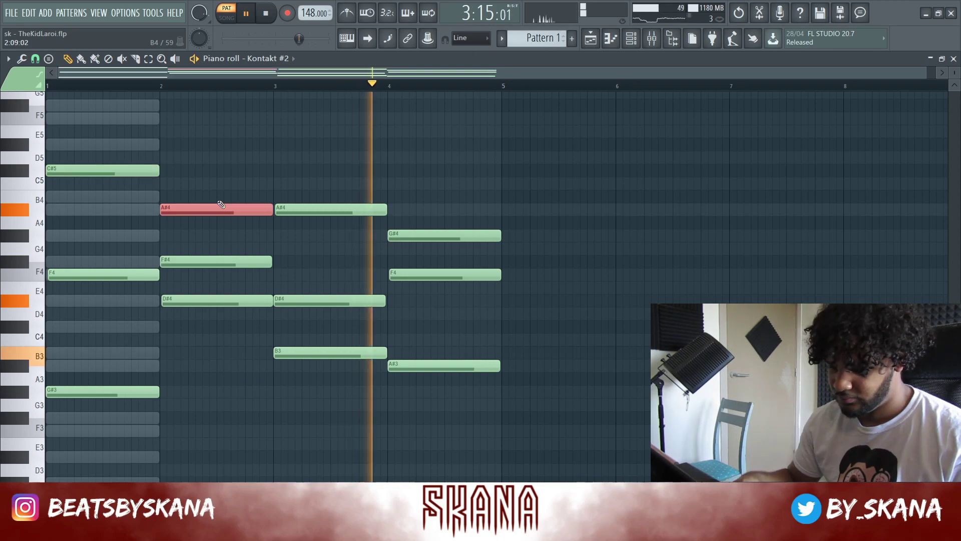
key("ctrl+Down")
key("shift+Up")
key("shift+Up")
key("shift+Up")
key("shift+Up")
key("shift+Up")
key("ctrl+Up")
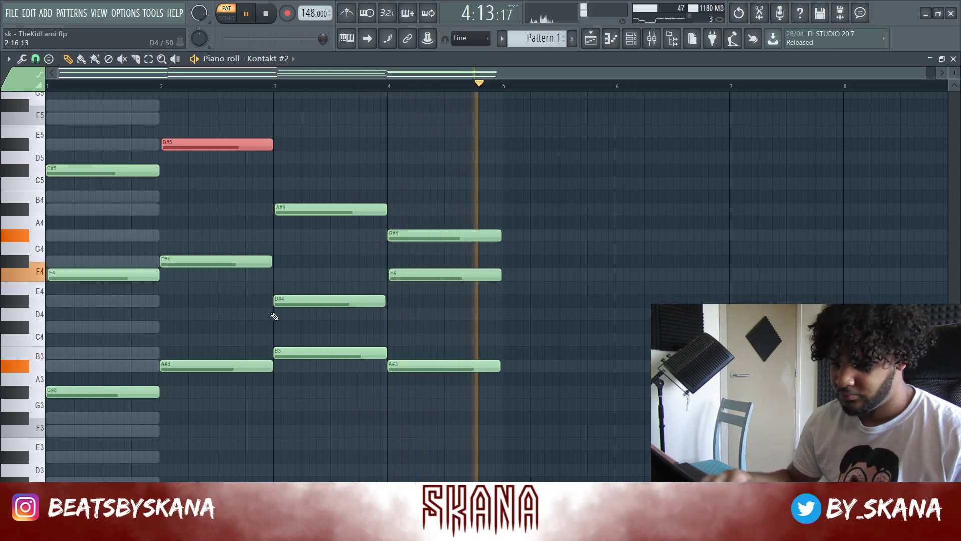
Step: Slightly lower the velocities of the C#5 and D#5 notes in bars 1 and 2 and listen to the chords
left_click_drag(151, 112, 204, 193)
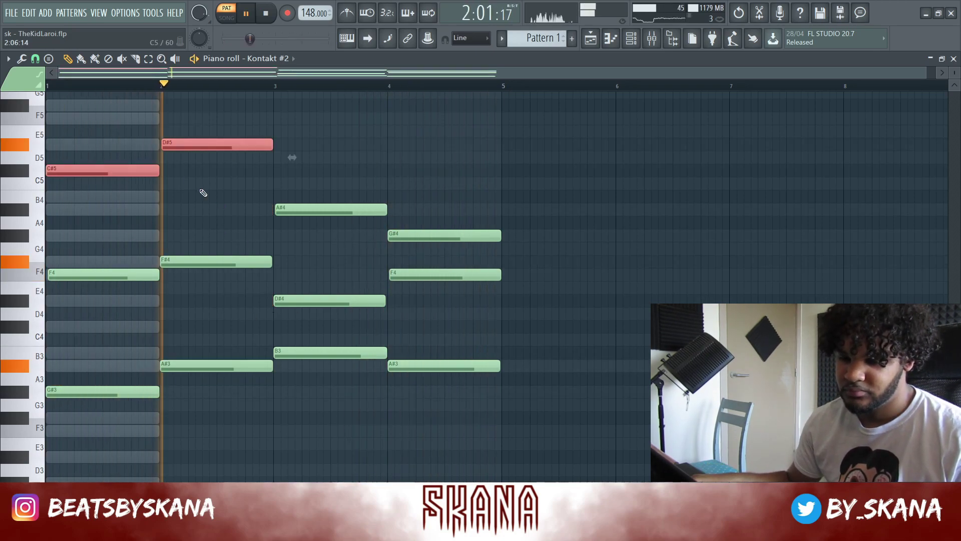
left_click(203, 193)
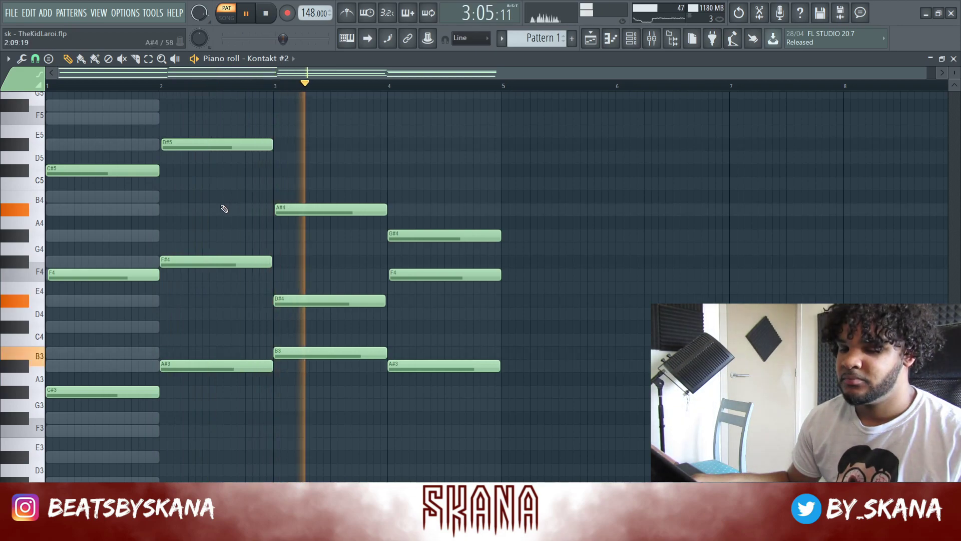
scroll(195, 249, "up", 1)
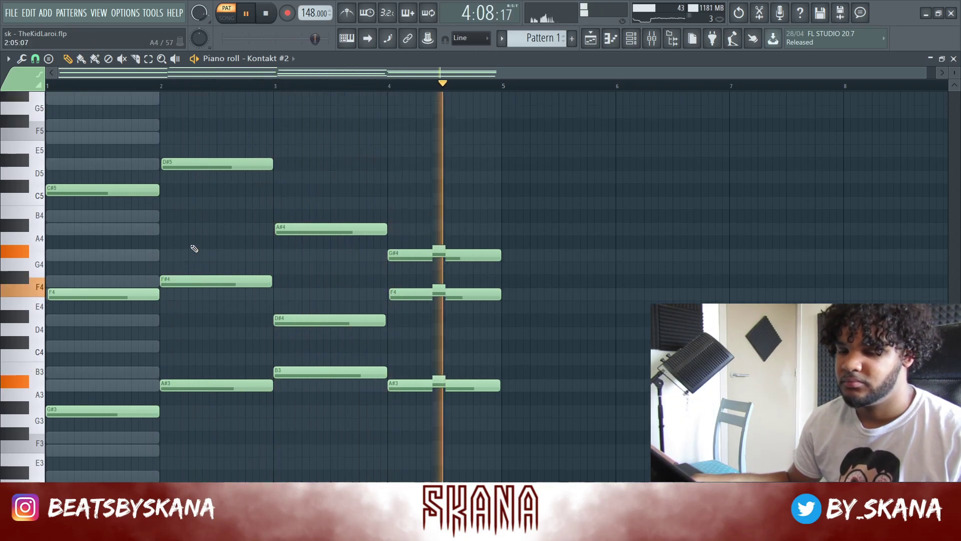
scroll(194, 249, "up", 3)
Step: Lengthen the short A#4 note at the end of bar 4 so that it reaches the bar line
key("space")
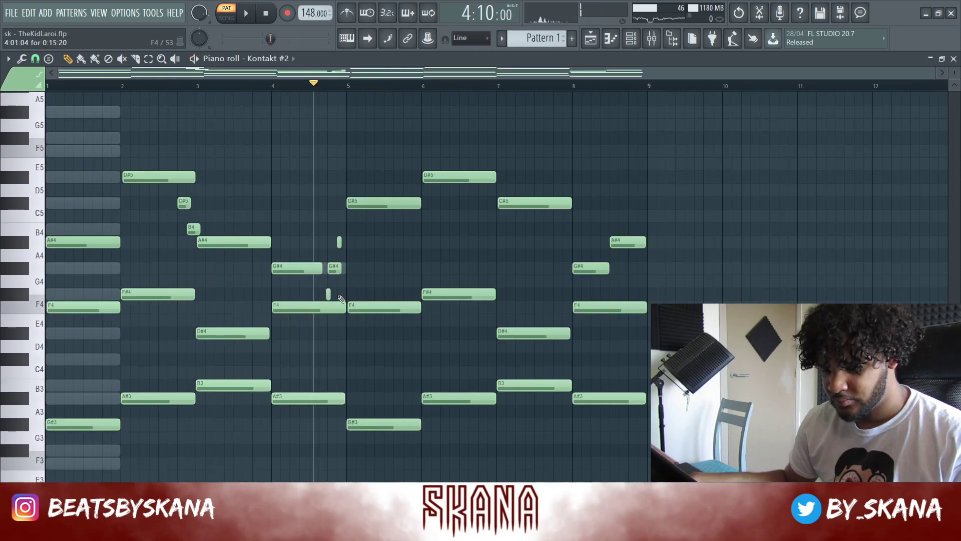
key("space")
scroll(341, 299, "up", 4)
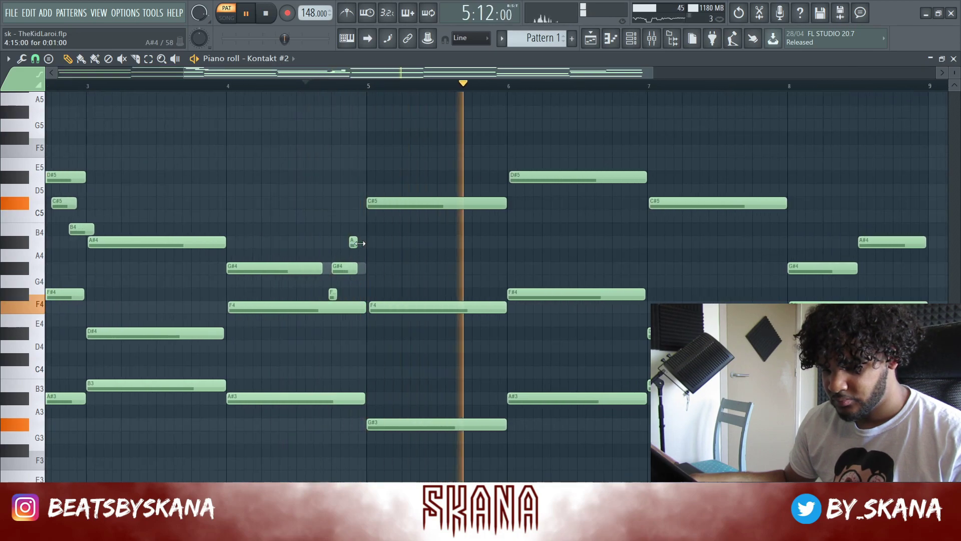
left_click_drag(359, 243, 366, 243)
Step: Add short F#5 and F5 notes in the second half of bar 6 and play them back
key("space")
left_click(585, 138)
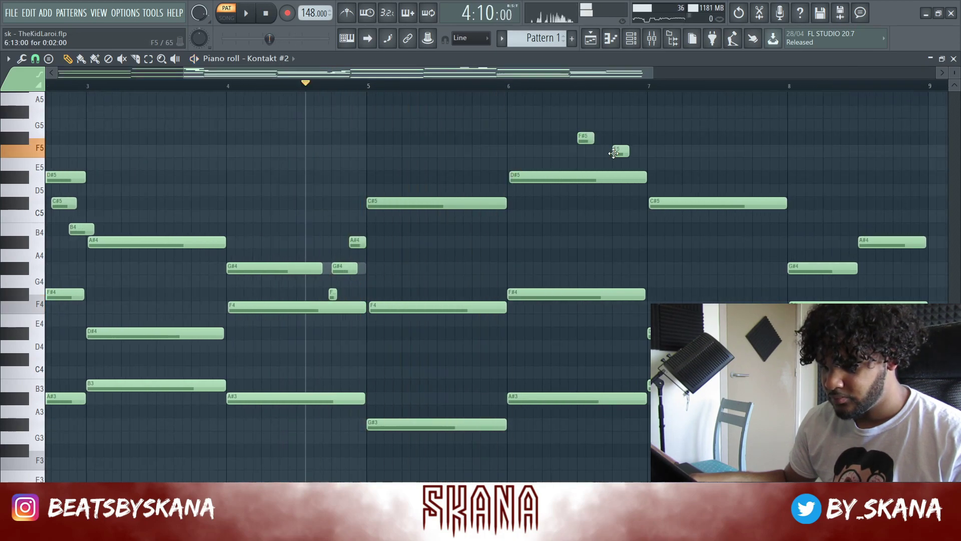
key("space")
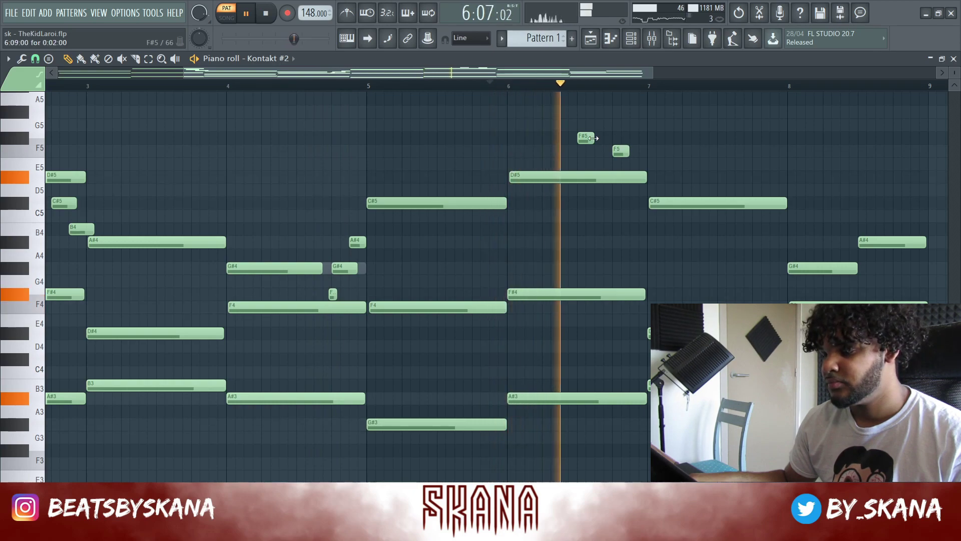
Step: Build a short F#4, G#4, F#4 run at the end of bar 7 and lengthen its notes to two steps
left_click(745, 228)
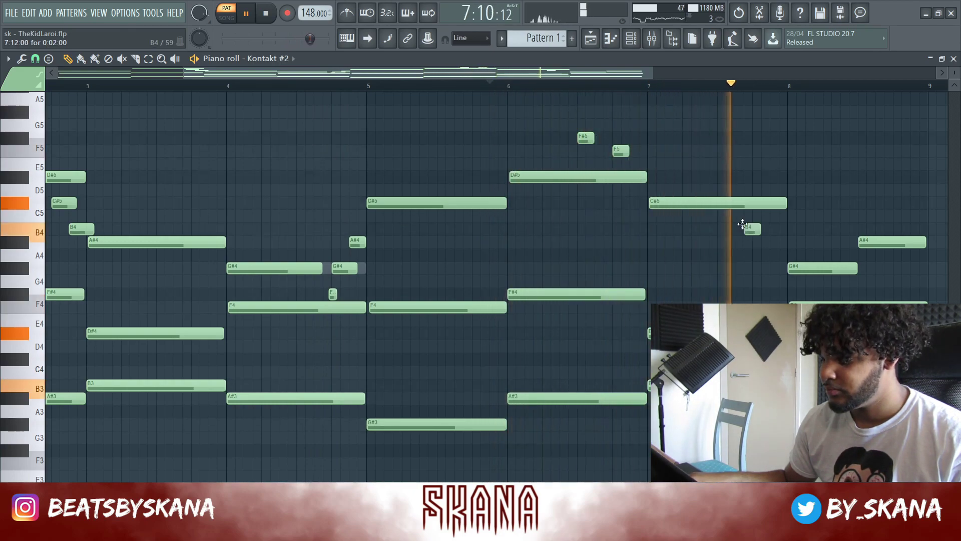
key("space")
left_click_drag(749, 230, 757, 230)
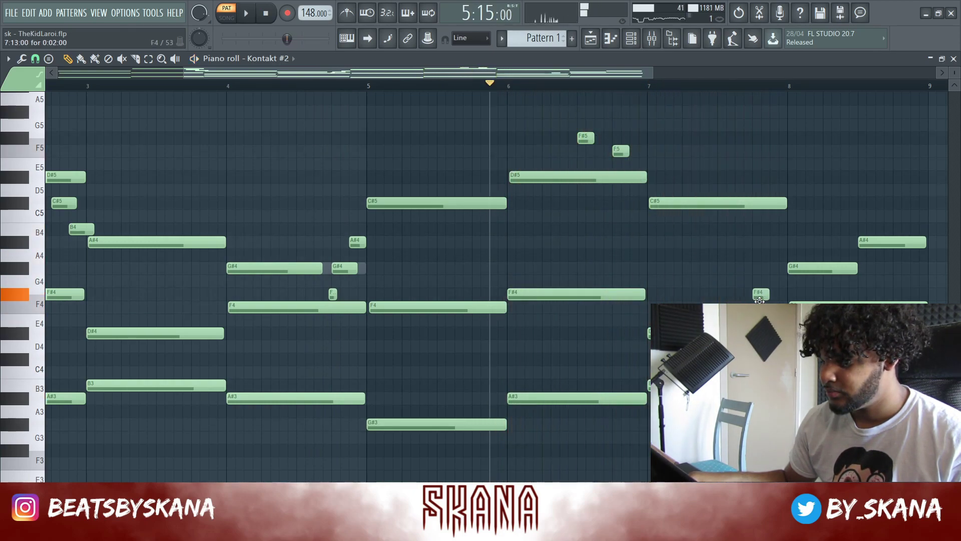
left_click_drag(764, 283, 759, 258)
key("space")
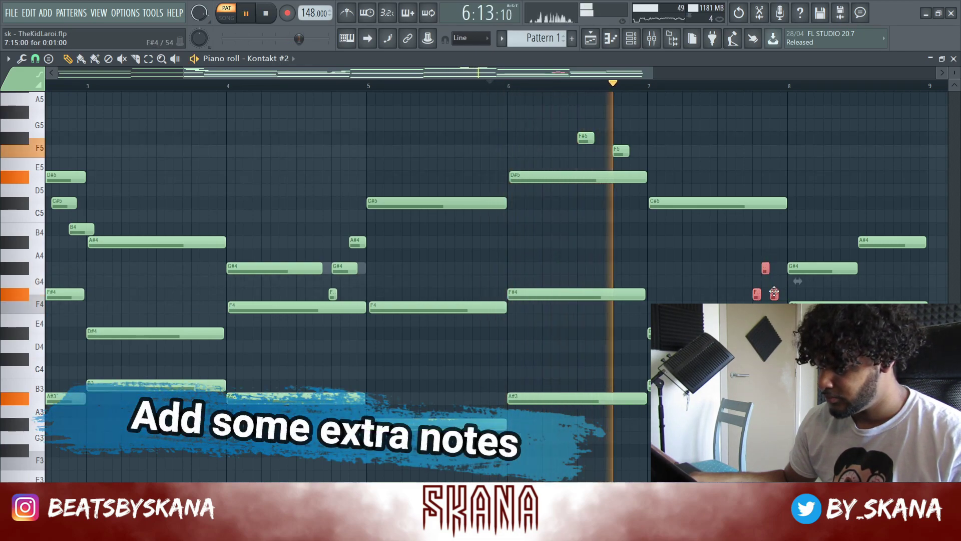
mouse_move(786, 294)
left_mouse_down()
mouse_move(777, 291)
mouse_move(787, 294)
left_mouse_up()
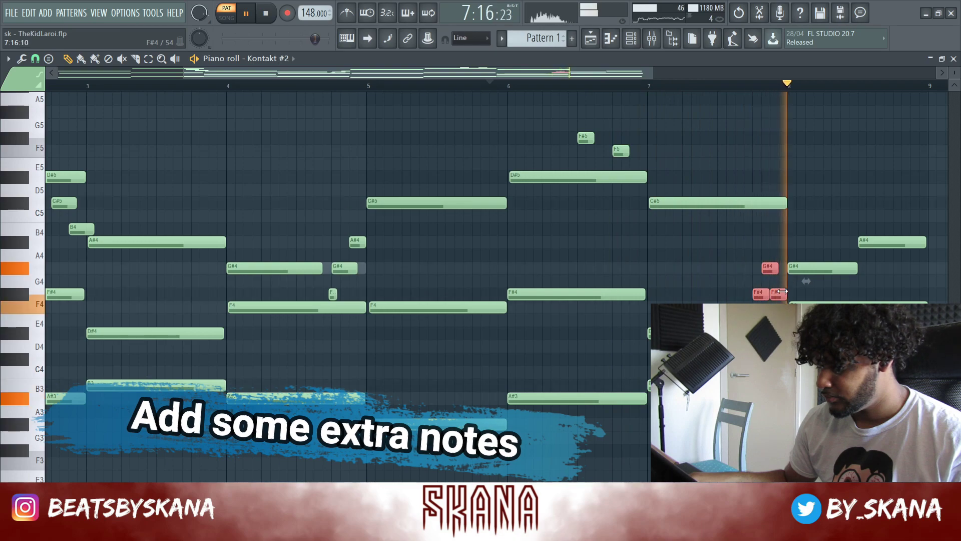
left_click(810, 290, "ctrl")
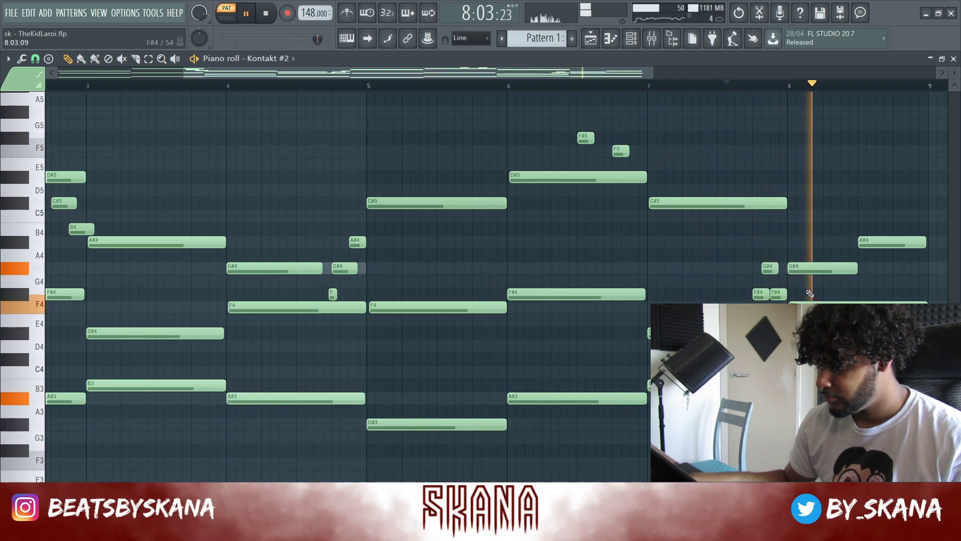
Step: Raise the last note of the bar 7 run to A#4 and play the passage back
key("space")
key("space")
key("space")
left_click_drag(775, 293, 775, 241)
key("space")
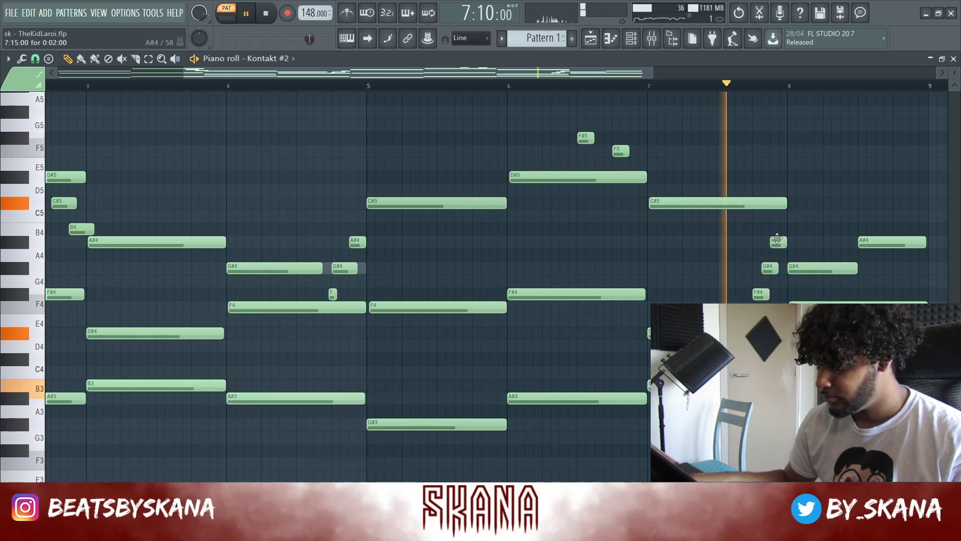
key("space")
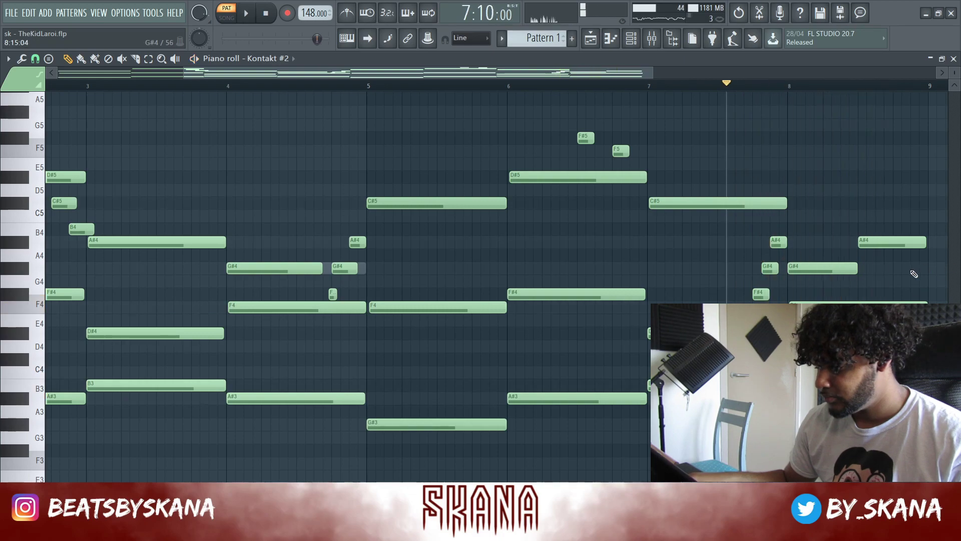
scroll(866, 273, "down", 2)
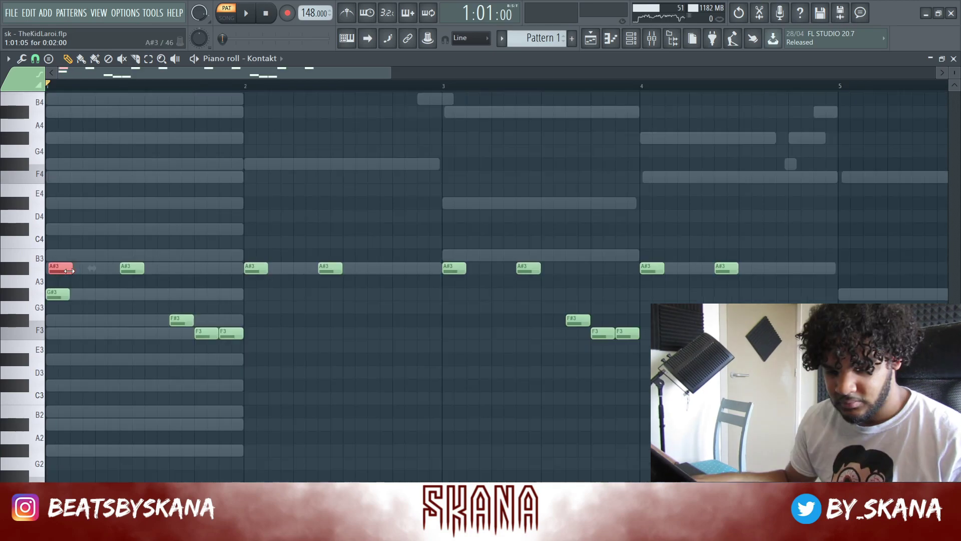
Step: In bar 1 of the Kontakt channel, lengthen the first A#3 to four steps and change the second to a four-step C#4
key("space")
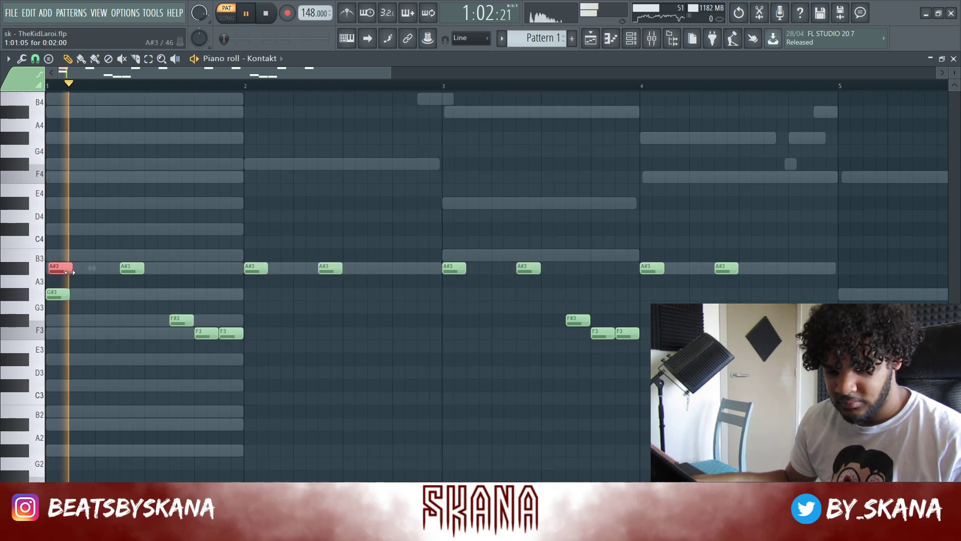
left_click_drag(81, 266, 168, 230)
key("space")
key("space")
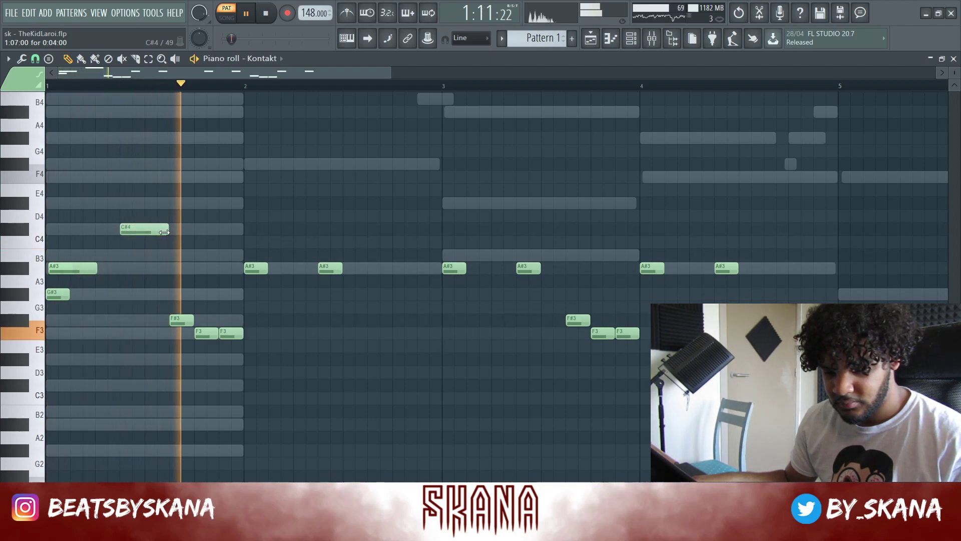
key("space")
key("space")
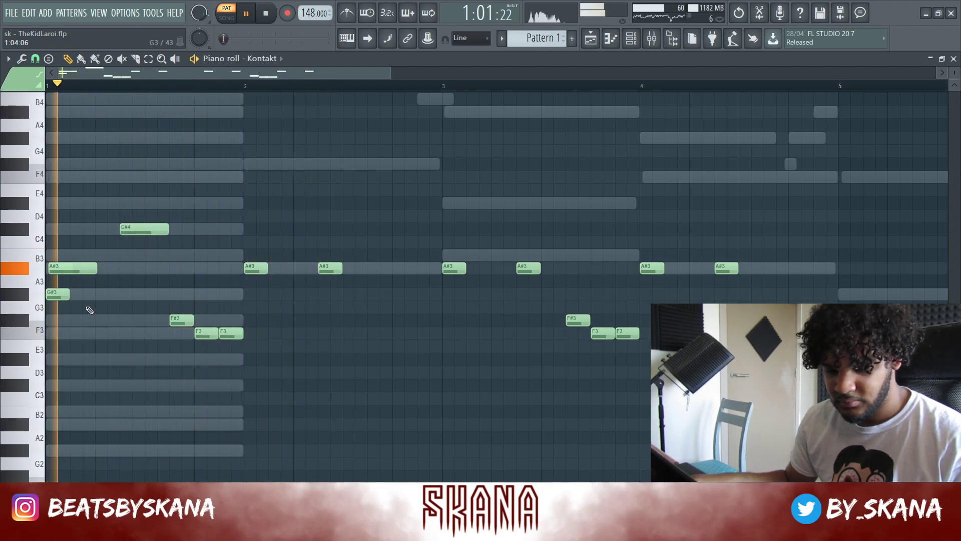
Step: Shorten the G#3 in bar 1 to one step and lower both A#3 notes in bar 3 to G#3
key("space")
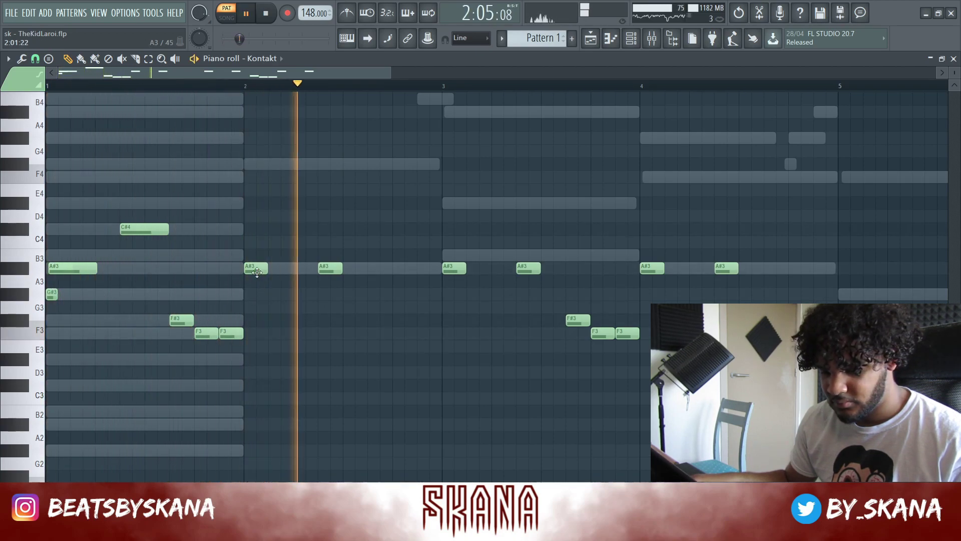
key("space")
left_click(453, 270)
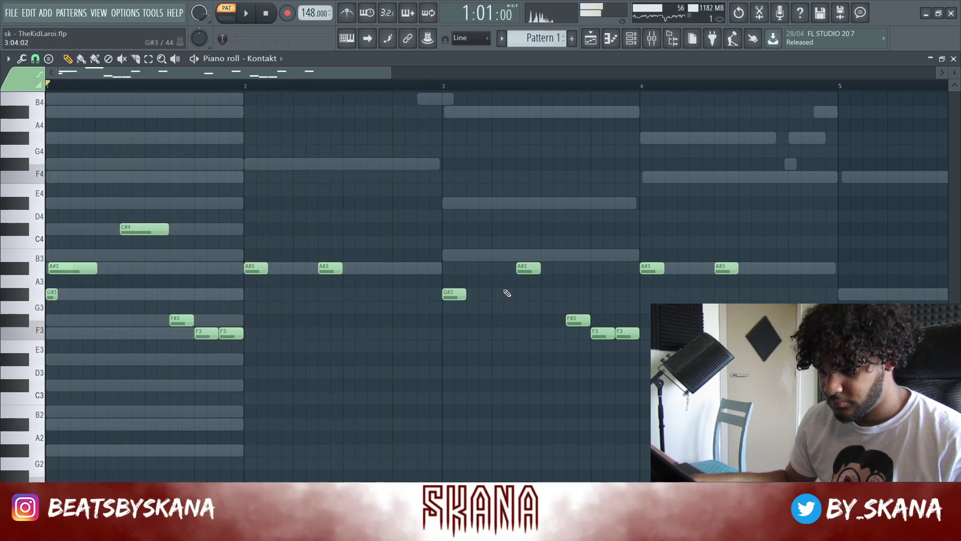
key("space")
left_click_drag(526, 269, 525, 294)
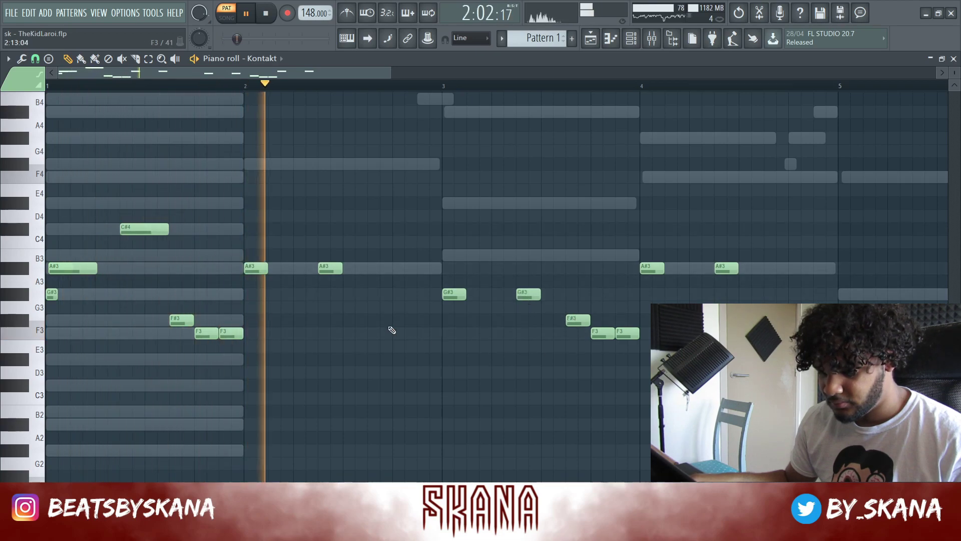
Step: Lower the first note of bar 3 to F#3, lengthen it to six steps and play back from late in bar 2
left_click(447, 299)
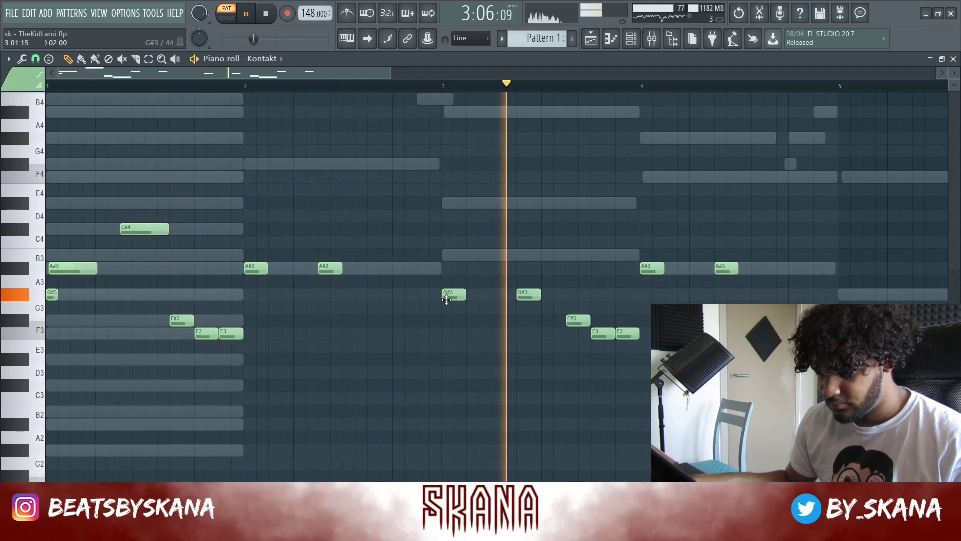
key("space")
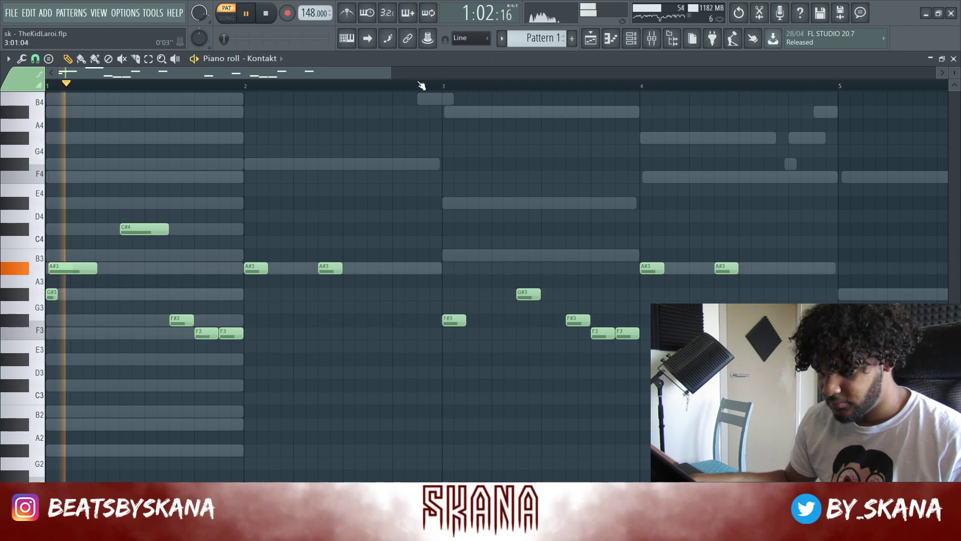
left_click(422, 86)
key("space")
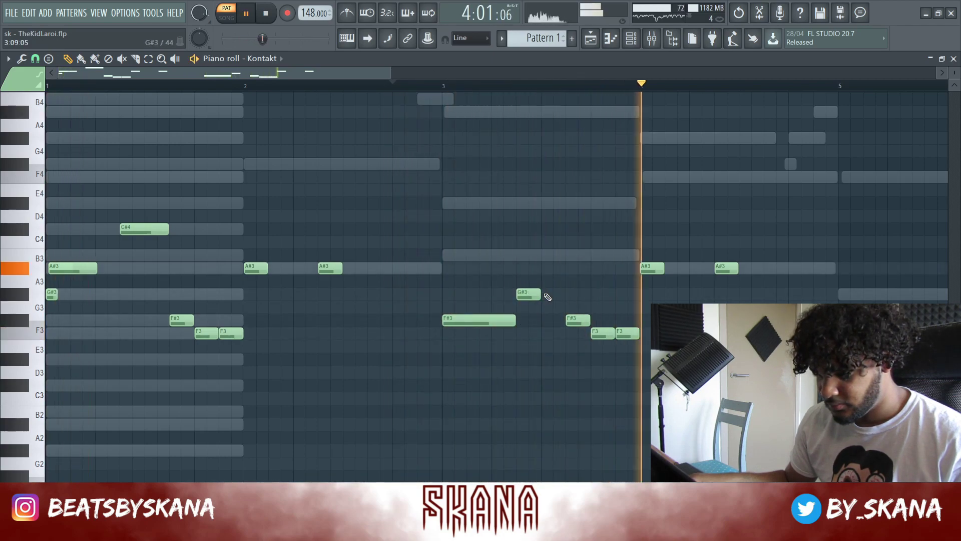
Step: Lengthen the G#3 in bar 3 to four steps and lower the bar's last F3 to D#3
left_click_drag(541, 294, 565, 294)
left_click_drag(628, 333, 630, 359)
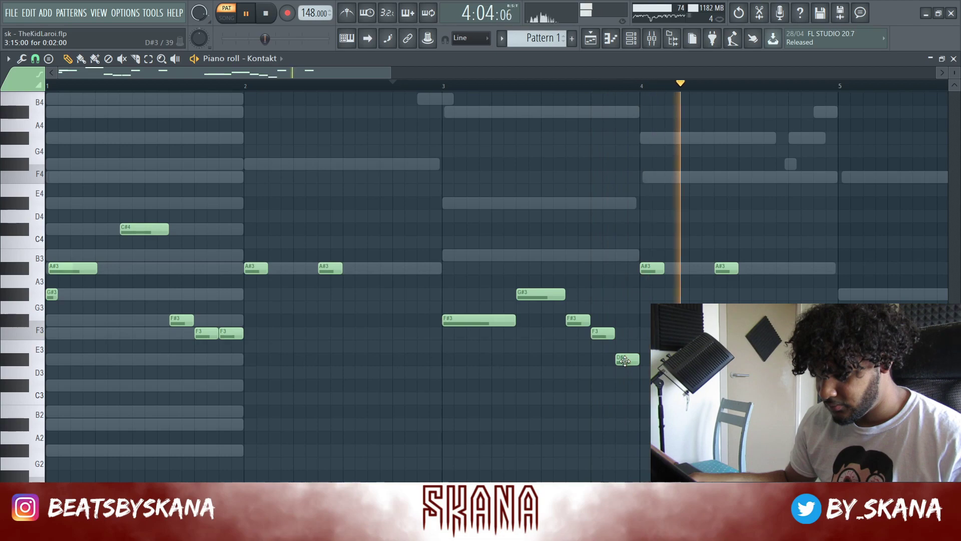
key("space")
Step: Delete the D#3 at the end of bar 3 and extend the preceding F3 to the end of the bar
right_click(625, 360)
key("space")
left_click_drag(613, 335, 636, 336)
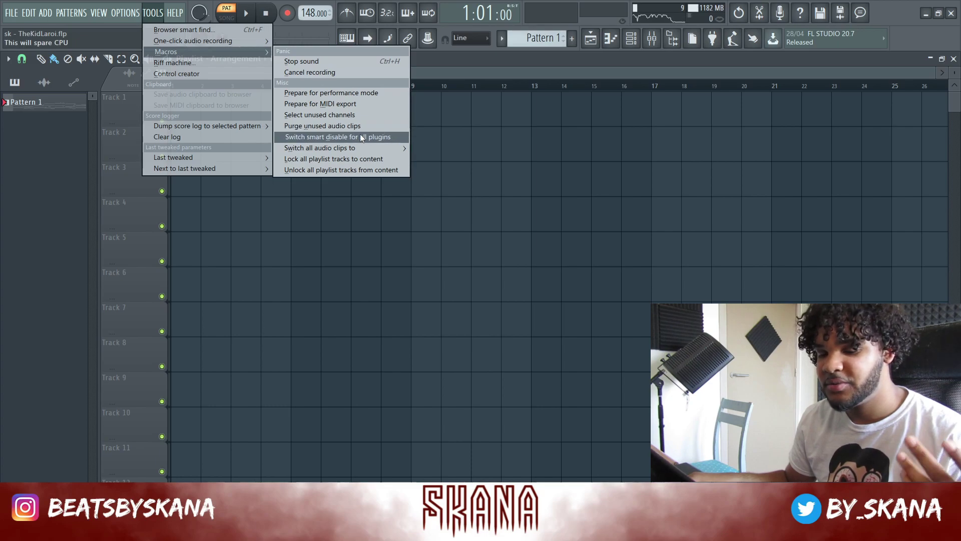
Step: Switch on smart disable for all plugins and take a brief look at the mixer
left_click(345, 130)
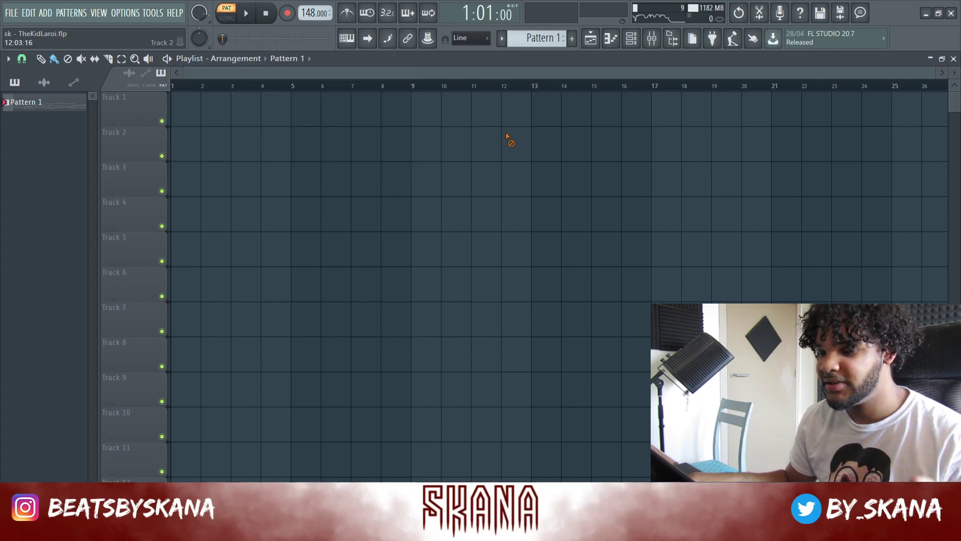
left_click(644, 45)
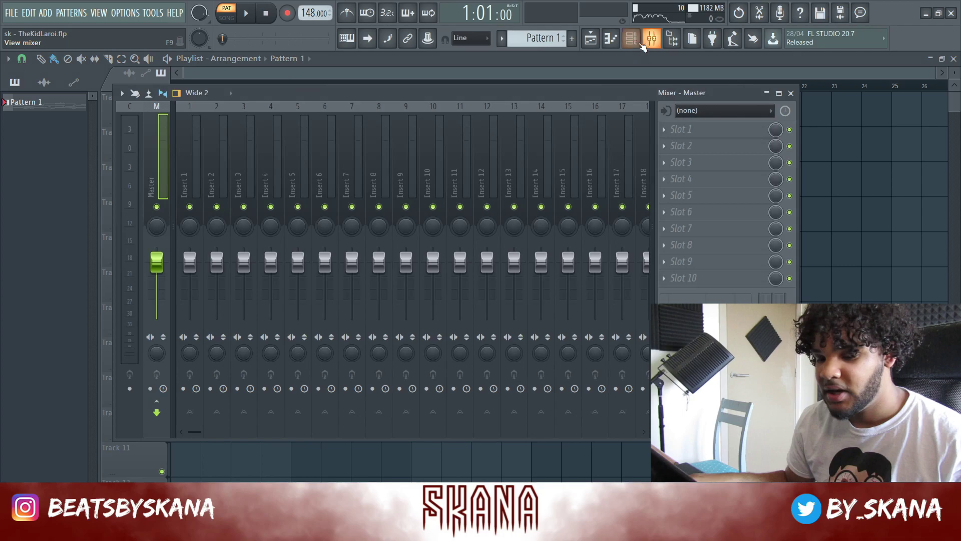
key("F9")
Step: Split Pattern 1 by channel and quick render the first Kontakt pattern as an audio clip
right_click(47, 102)
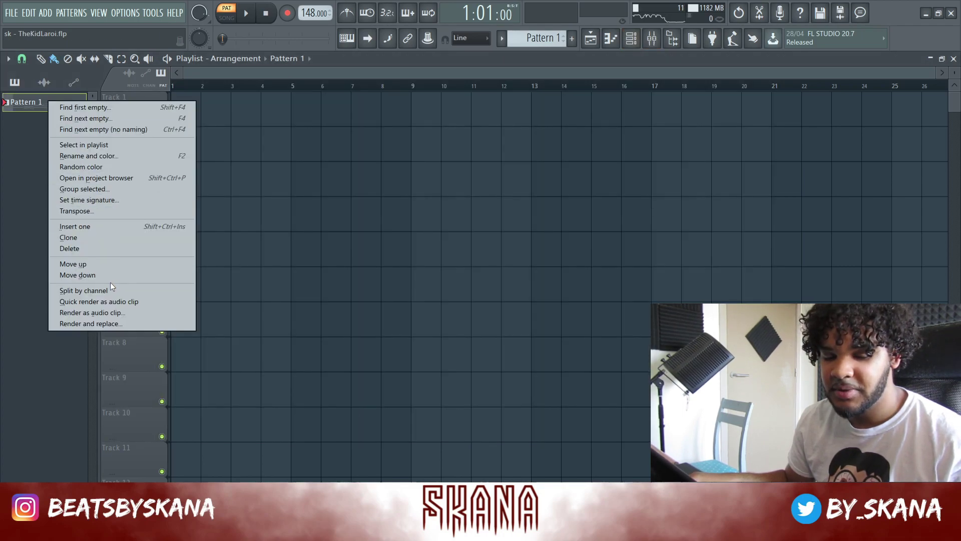
left_click(107, 290)
right_click(41, 120)
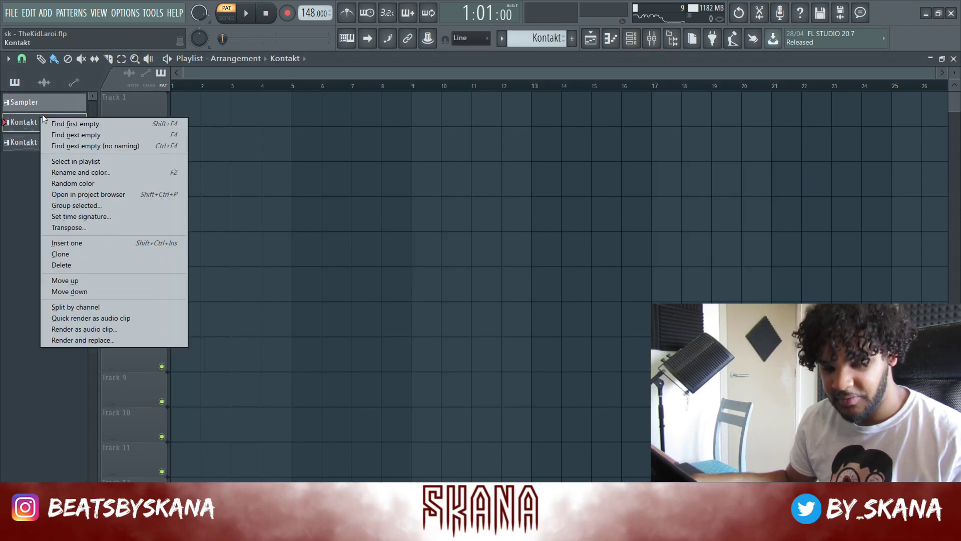
key("q")
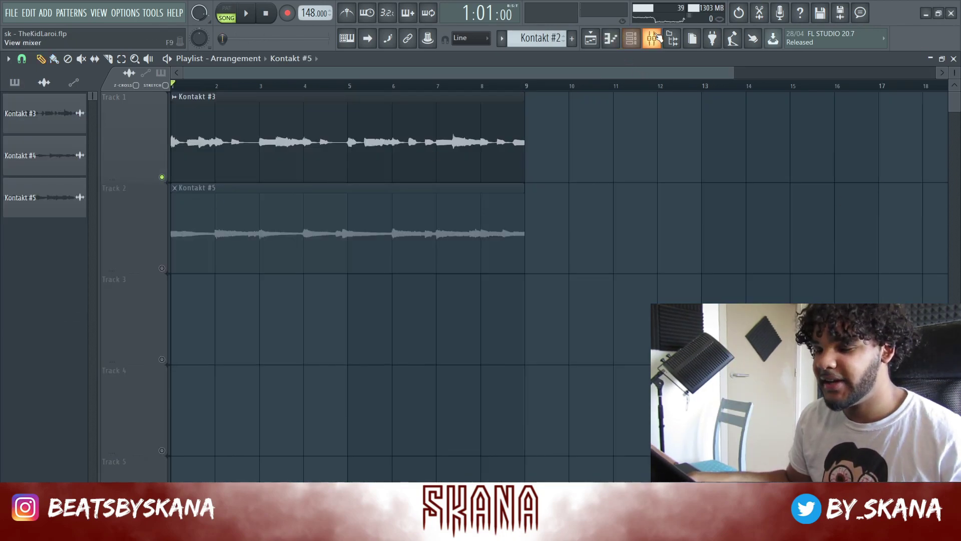
Step: Examine the Guitar Rig 5 settings on mixer track 2, and play the soloed Kontakt #3 clip in the playlist
left_click(653, 38)
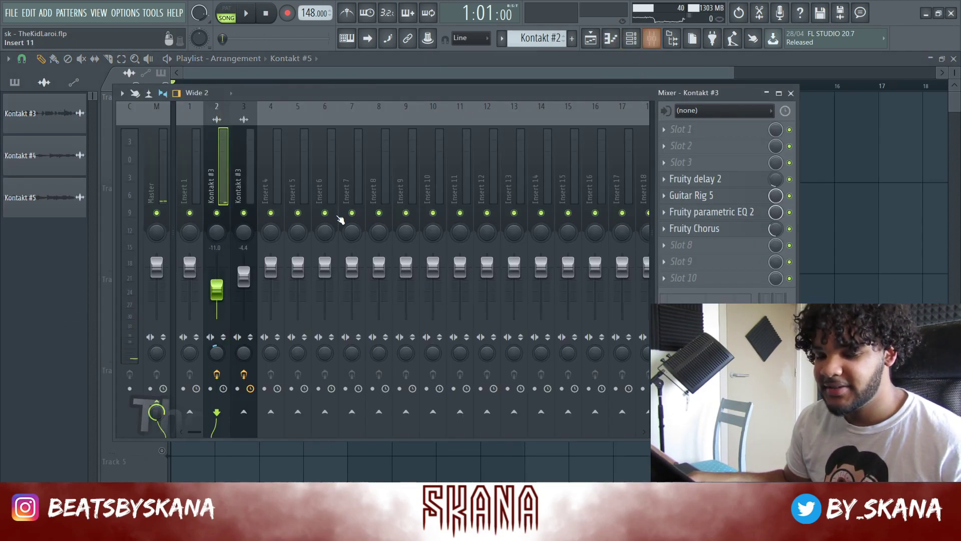
left_click(729, 198)
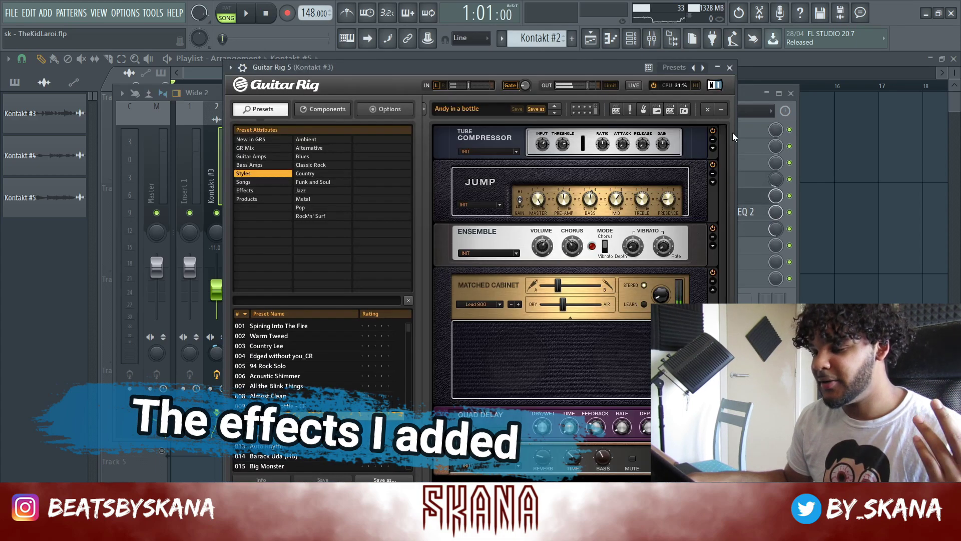
left_click(729, 68)
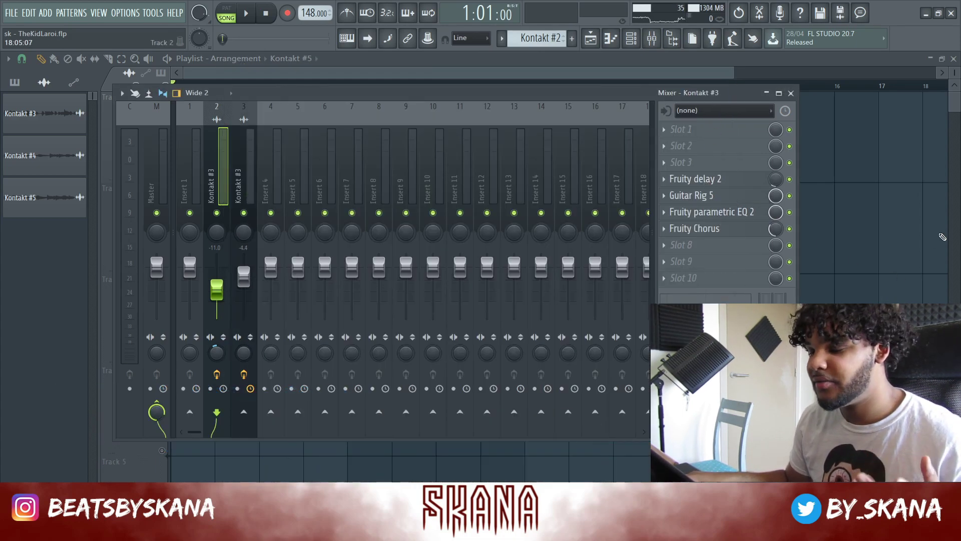
key("F9")
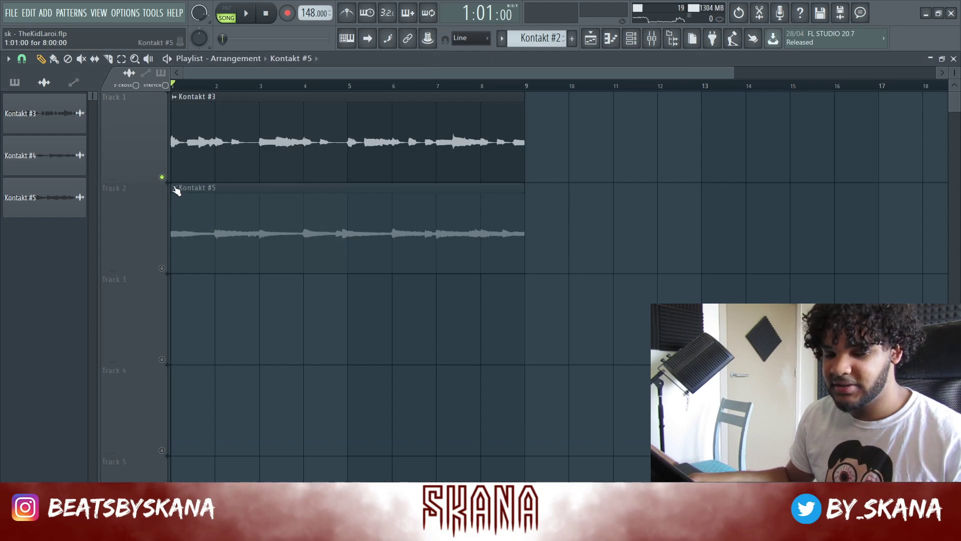
key("space")
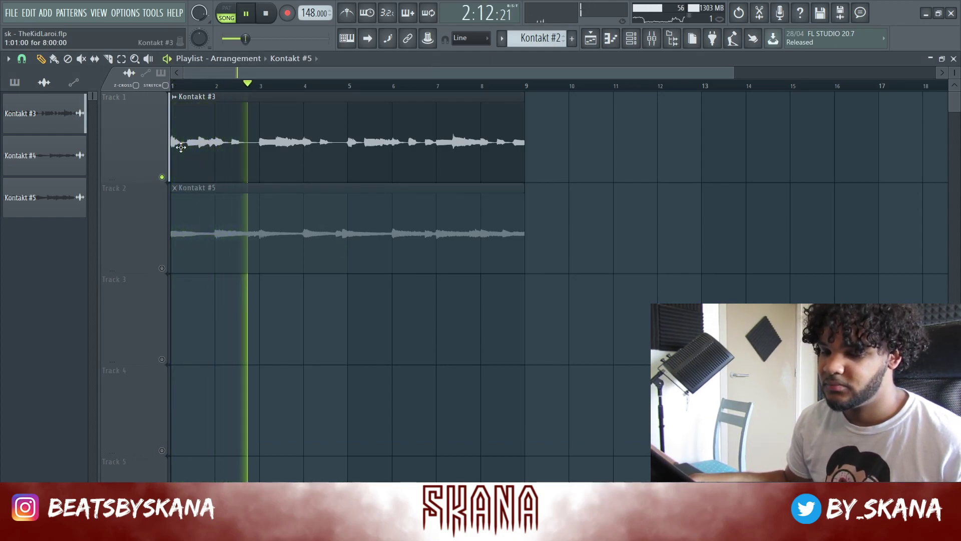
key("space")
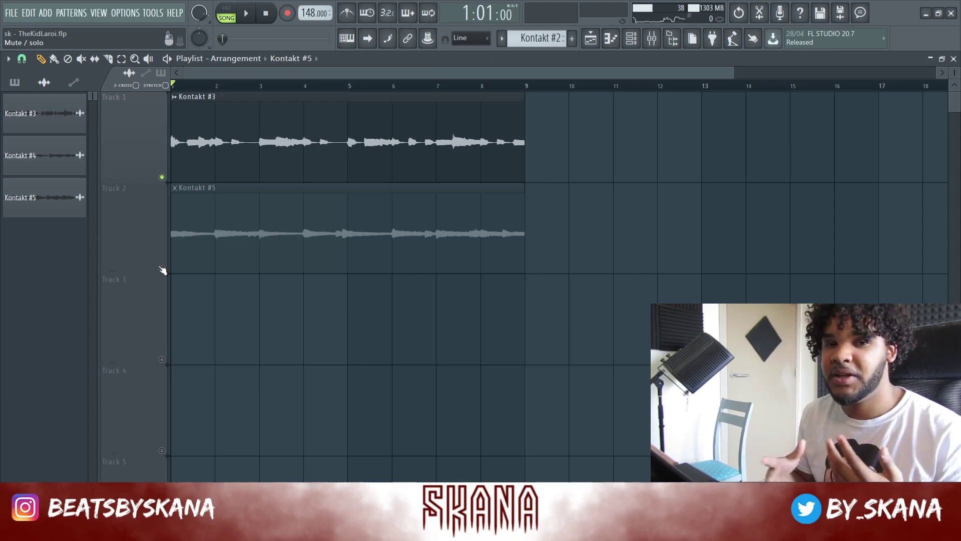
Step: Switch the solo state of playlist track 2 and examine the effects and Guitar Rig 5 settings on mixer track 3
right_click(162, 269)
left_click(651, 38)
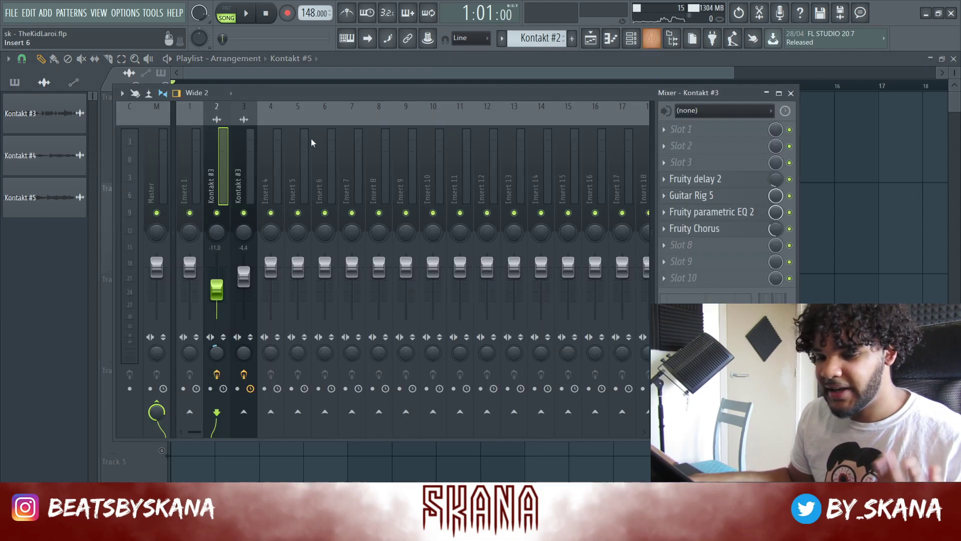
left_click(252, 141)
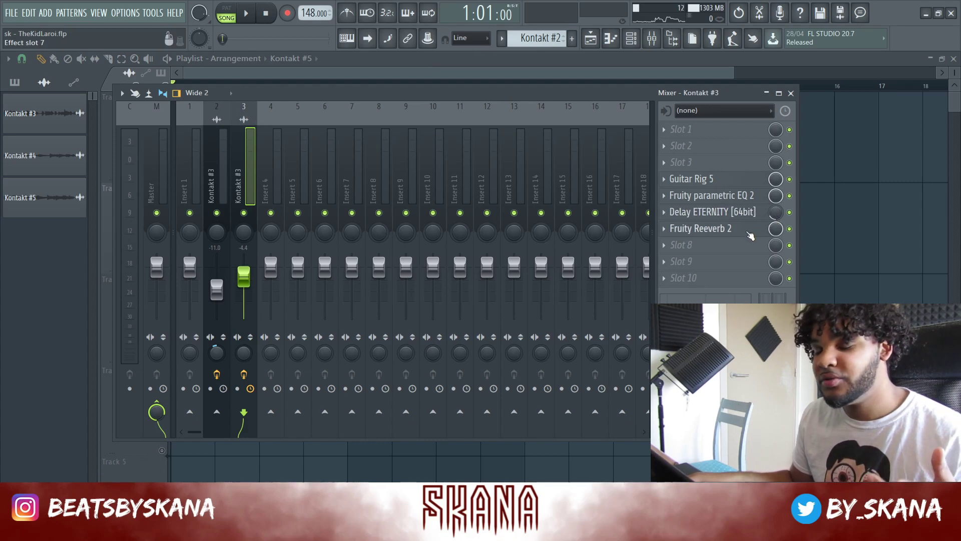
left_click(735, 185)
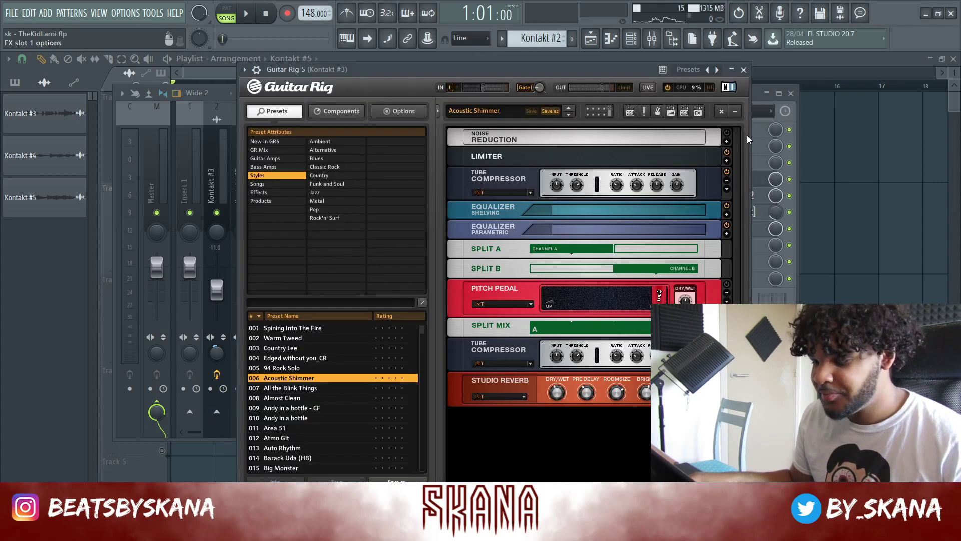
left_click(745, 70)
left_click(791, 93)
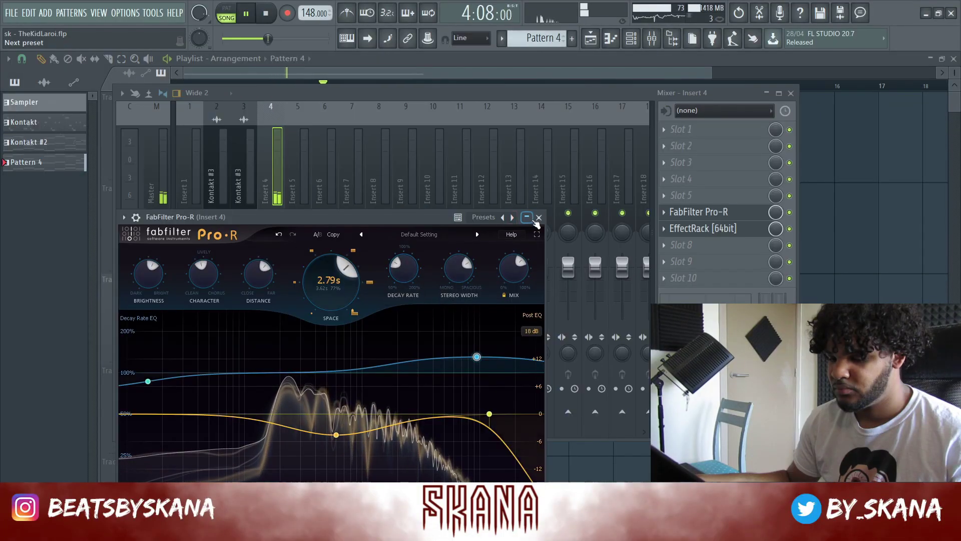
Step: Close the FabFilter Pro-R window on Insert 4 and reopen the mixer from the playlist
key("Escape")
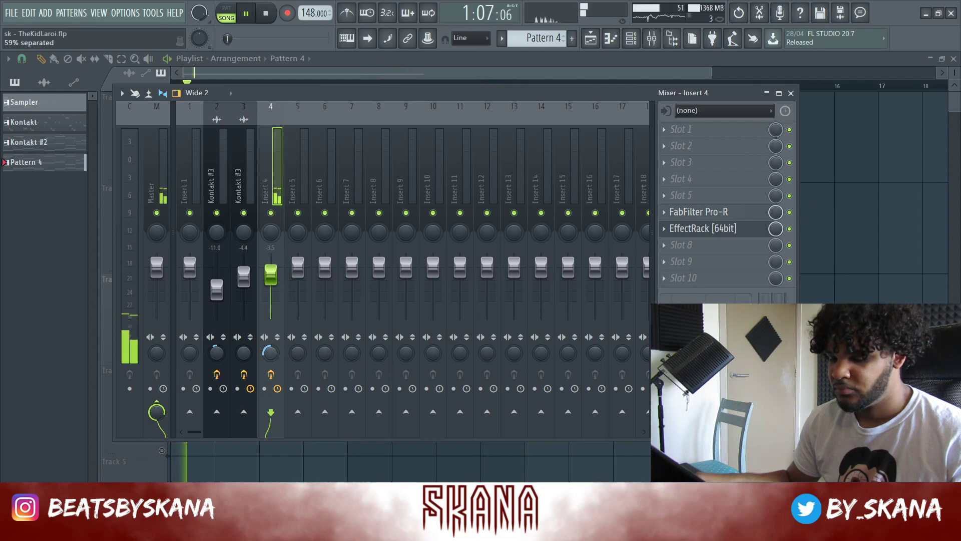
key("Escape")
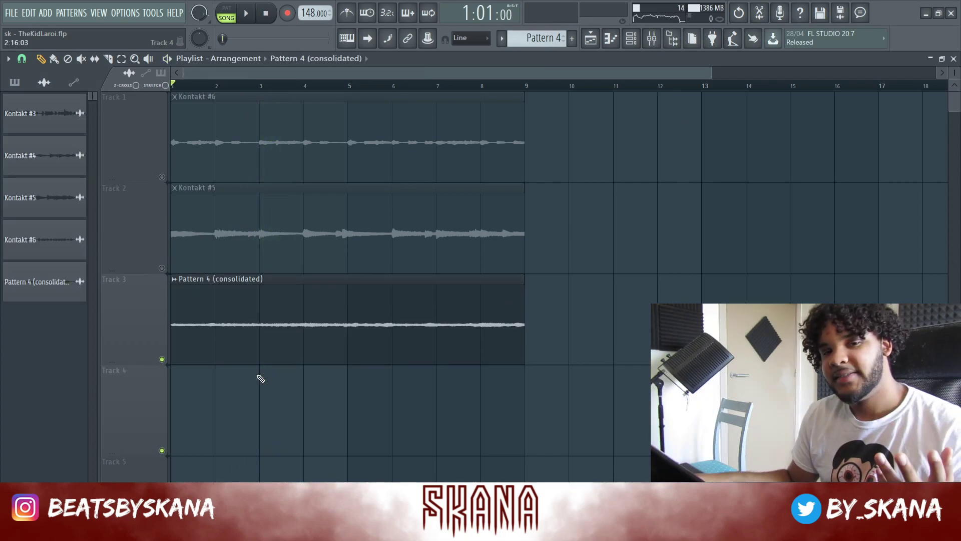
left_click(658, 39)
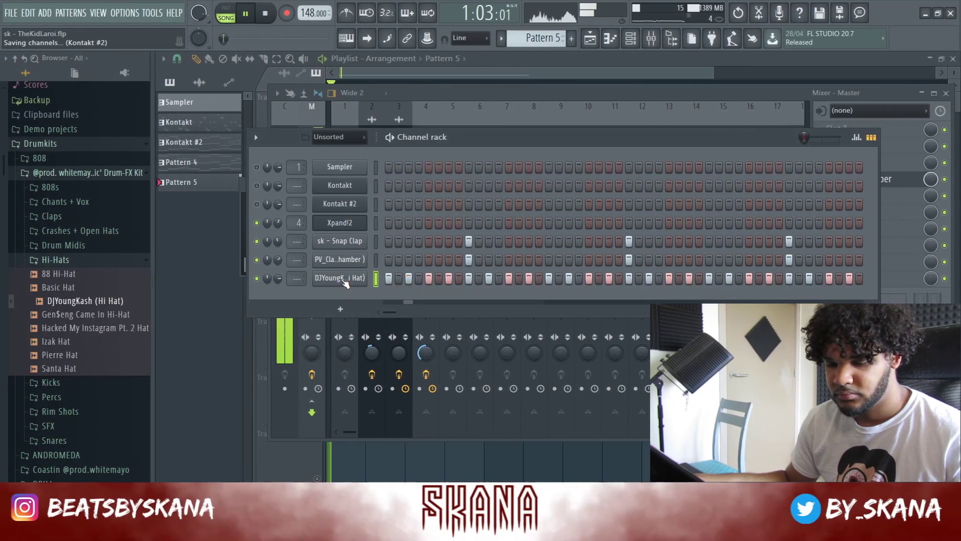
Step: Check the DJYoungKash (Hi Hat) channel settings, and collapse the Hi-Hats folder and its drum kit folder in the browser
left_click(345, 281)
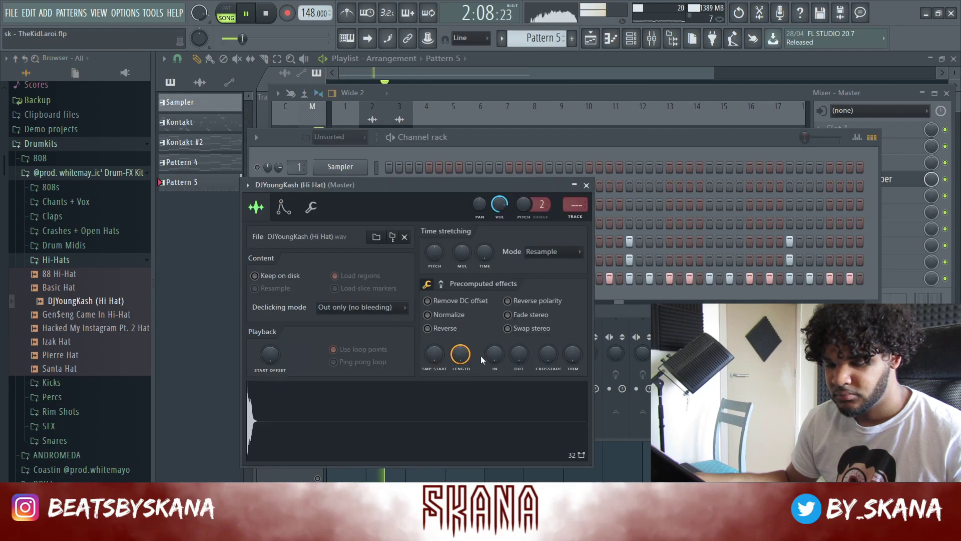
left_click(587, 185)
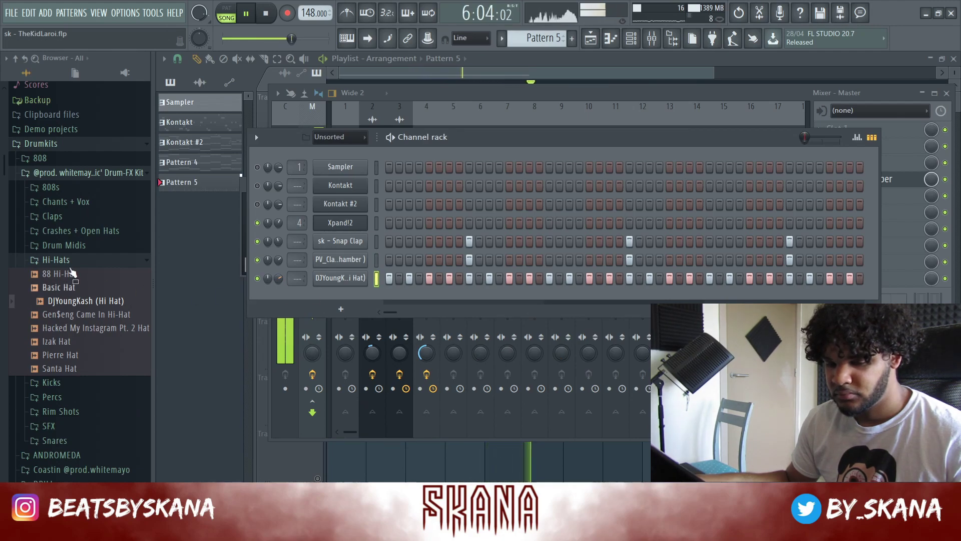
left_click(72, 261)
left_click(133, 174)
Step: In the hi-hat channel's piano roll, lower the second note of bar 1 to A4 and play the pattern back
key("F7")
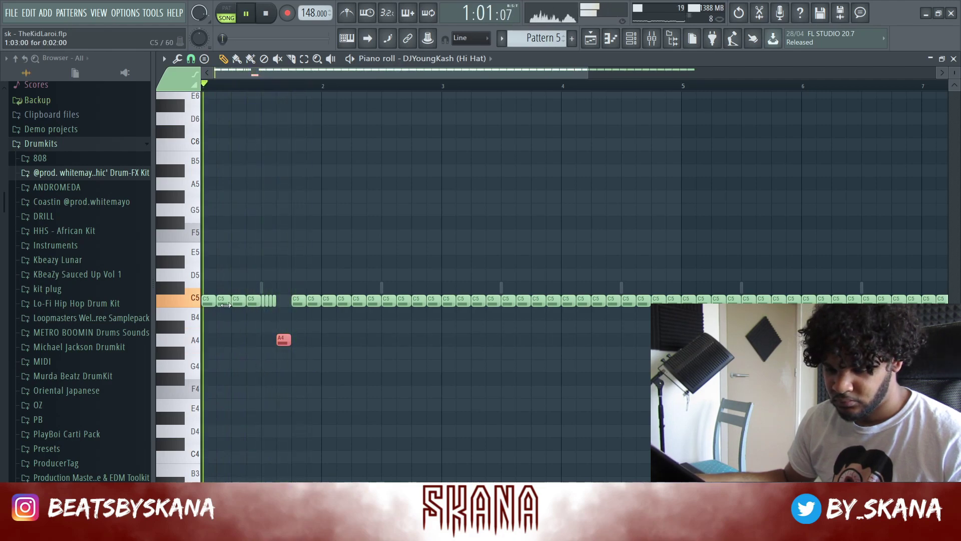
left_click_drag(223, 301, 223, 327)
key("space")
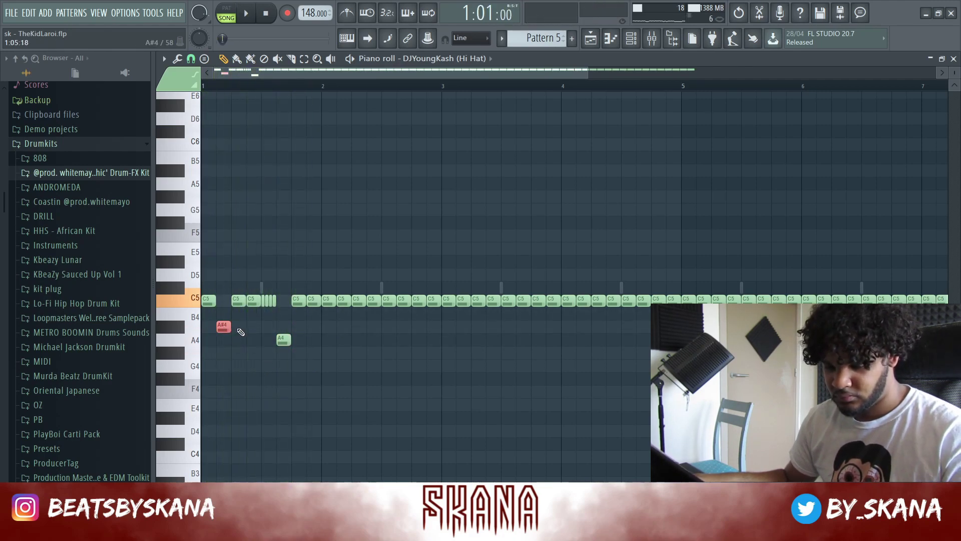
key("space")
key("space")
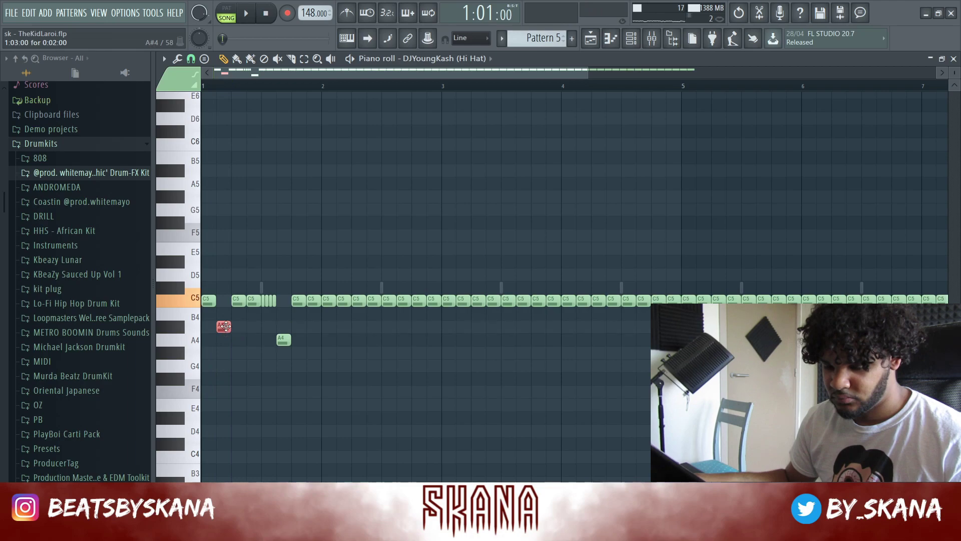
left_click_drag(223, 326, 224, 340)
key("space")
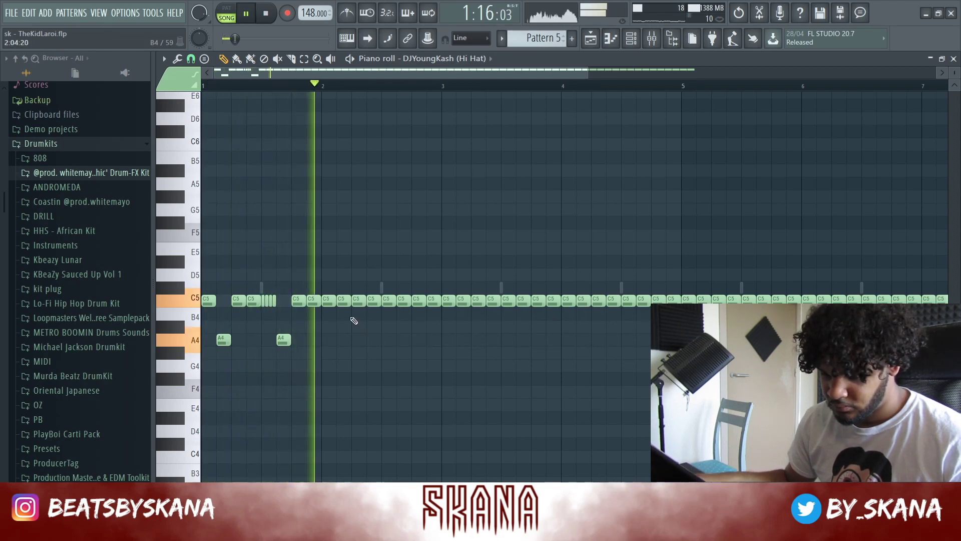
Step: Chop the third hi-hat note of bar 2 into a fast roll with the Chopper and play it back
key("space")
key("alt+u")
key("space")
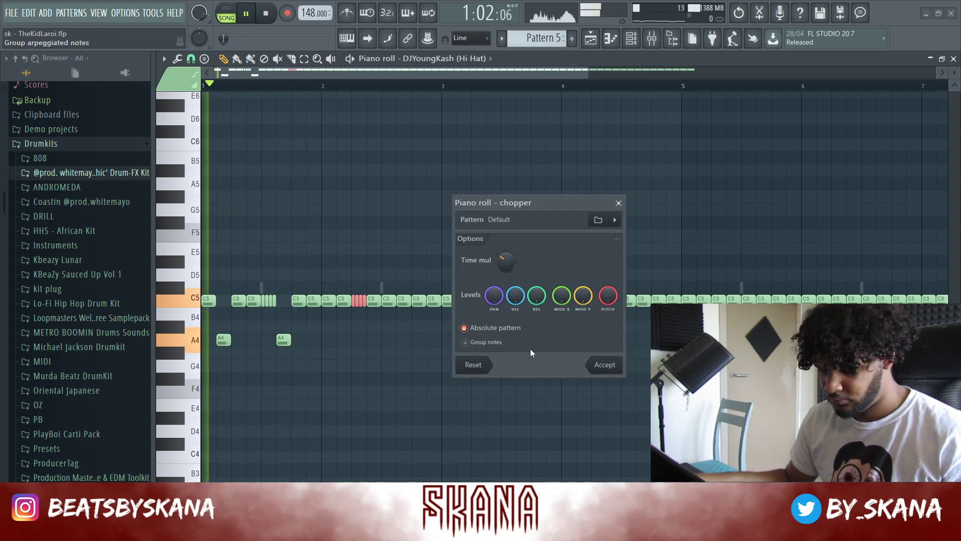
left_click(595, 366)
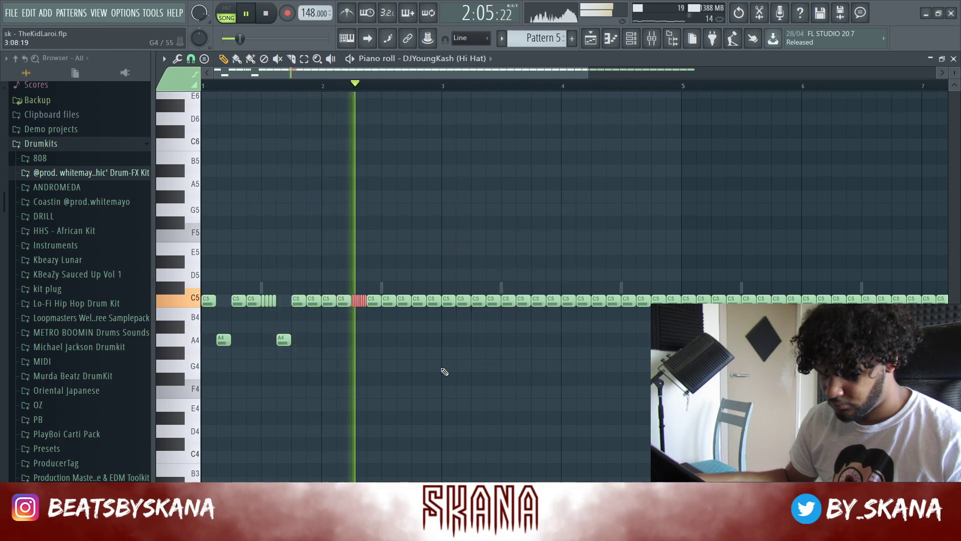
scroll(360, 337, "up", 3)
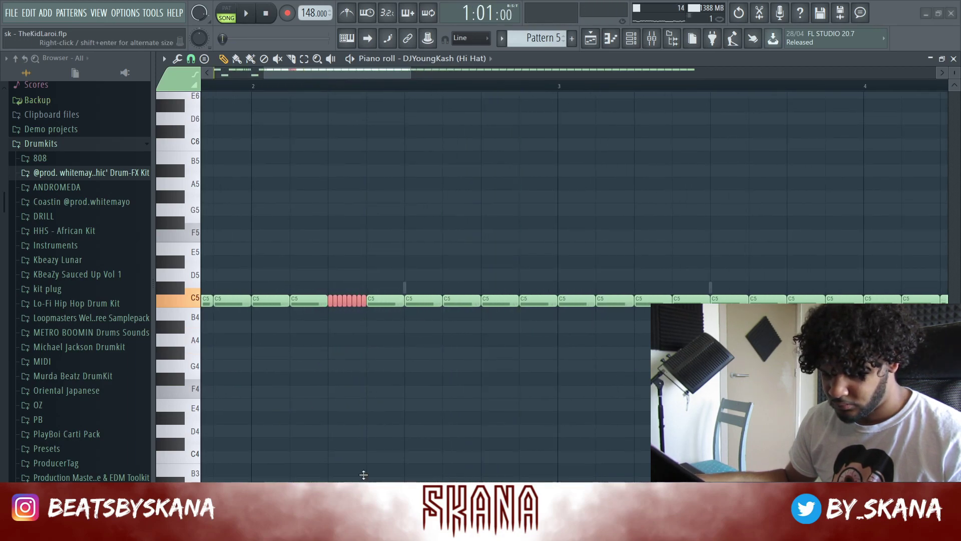
Step: Shape the velocities of the chopped hi-hat roll in bar 2 into a dip towards its middle hits and play it back
left_click_drag(363, 475, 358, 383)
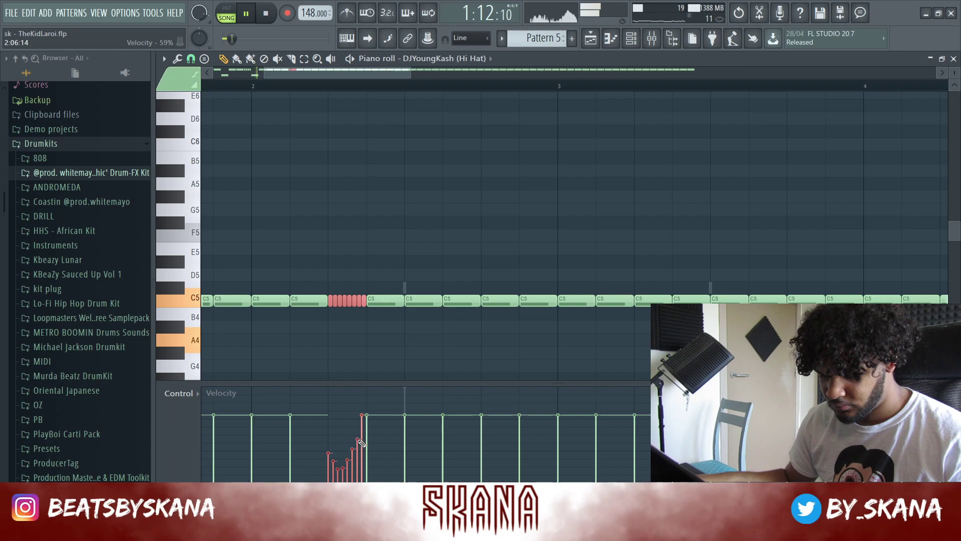
left_click_drag(328, 438, 365, 444)
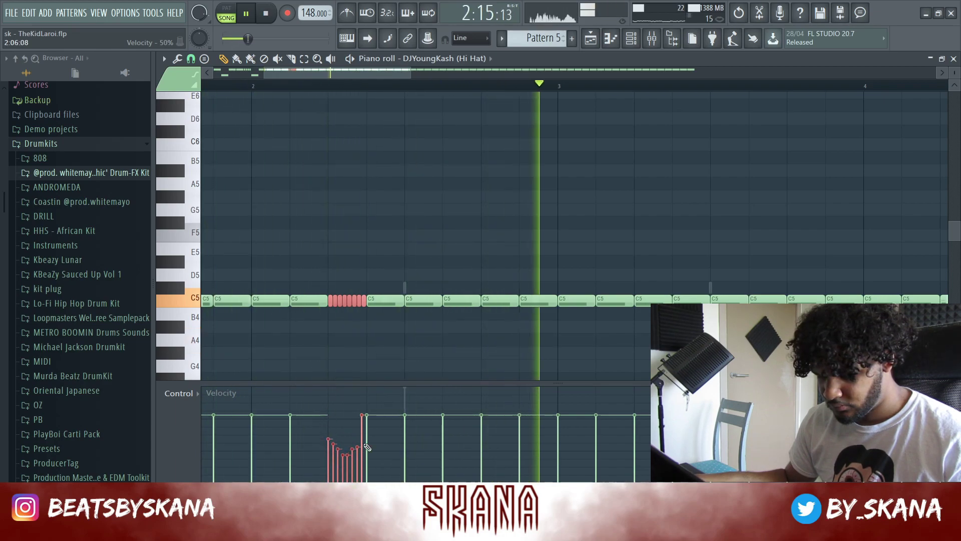
scroll(351, 376, "up", 4)
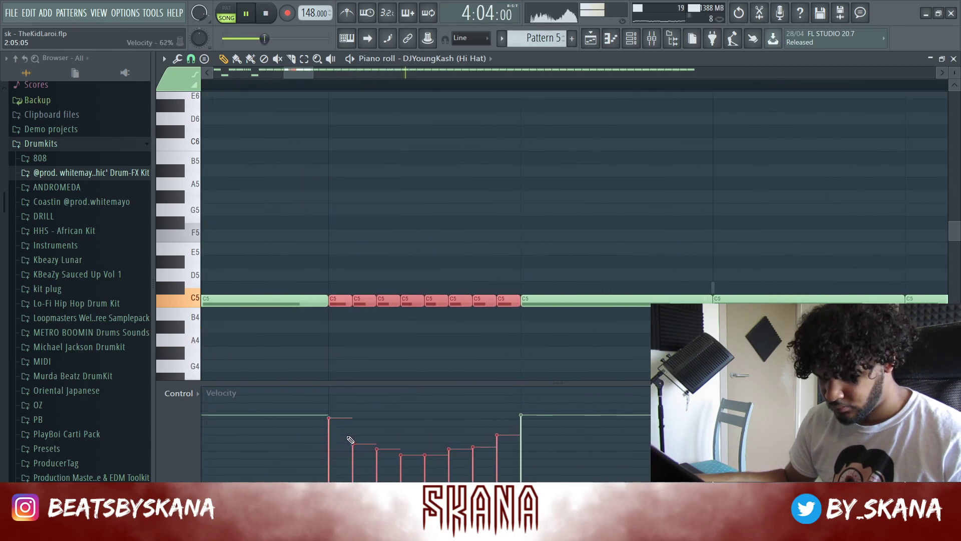
scroll(281, 348, "down", 8)
key("space")
key("space")
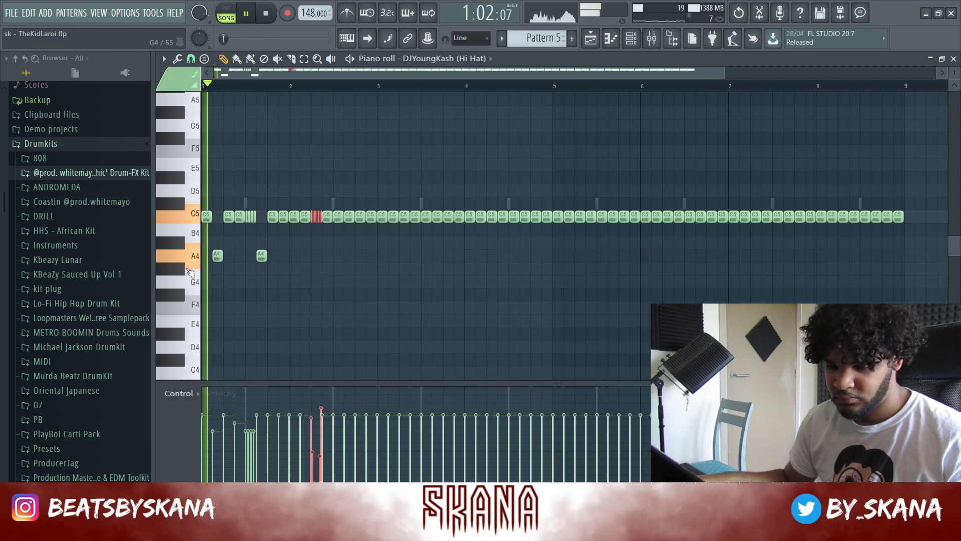
scroll(241, 321, "up", 3)
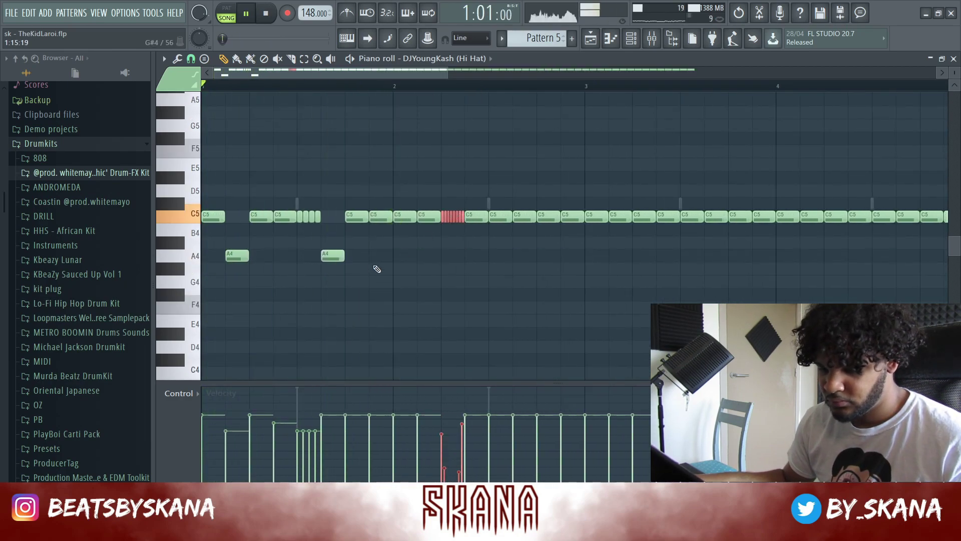
key("space")
Step: Raise the second hi-hat note of bar 1 to D#5 and chop the seventh note position of bar 2 into a four-hit roll
left_click_drag(238, 257, 239, 171)
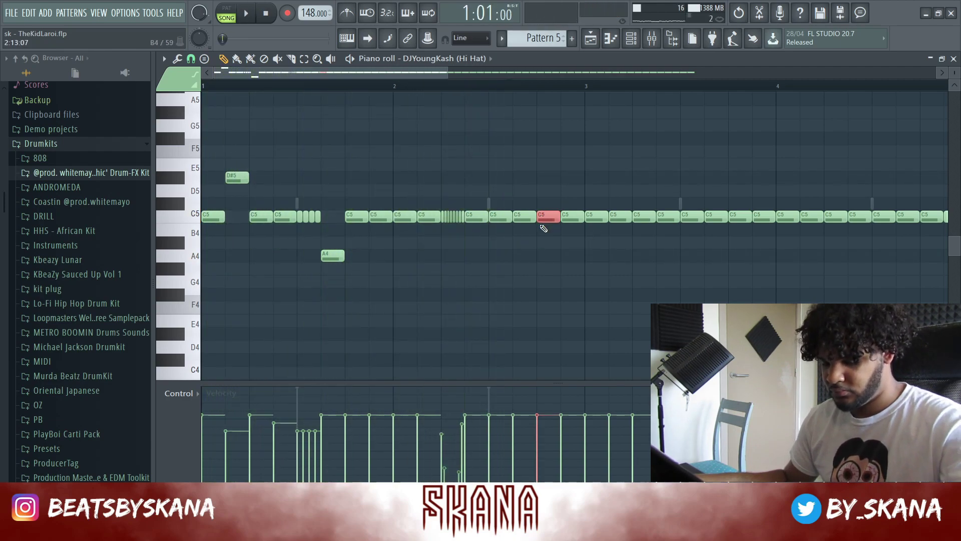
key("alt+u")
key("space")
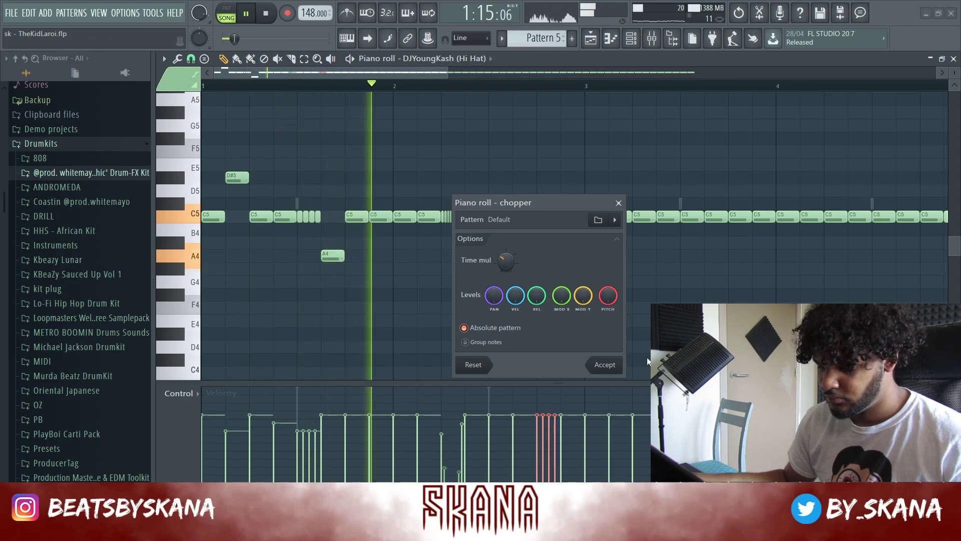
left_click(605, 364)
key("space")
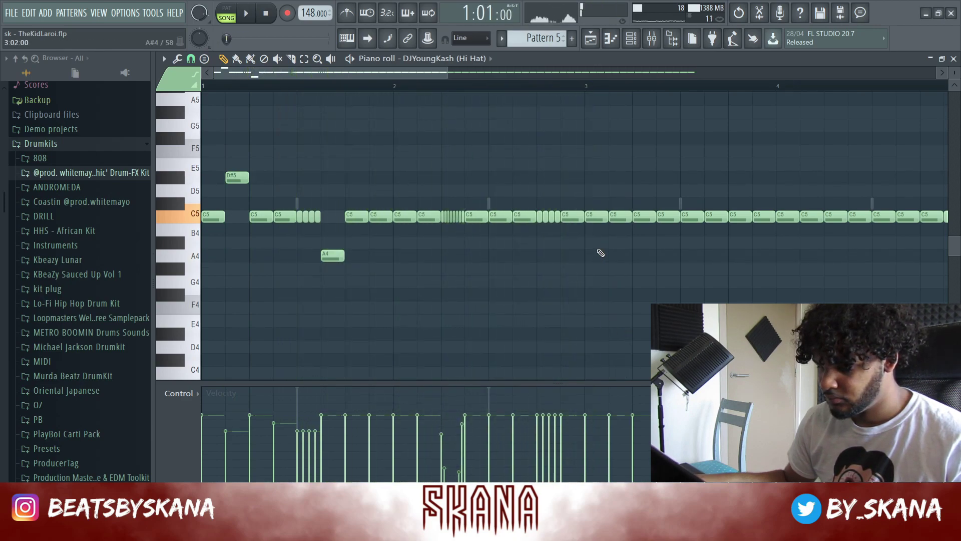
Step: Replace the hi-hat notes from bar 3 onward with a copy of bars 1 and 2, and return bar 1's D#5 note to C5
scroll(601, 252, "down", 3)
left_click_drag(437, 191, 959, 216)
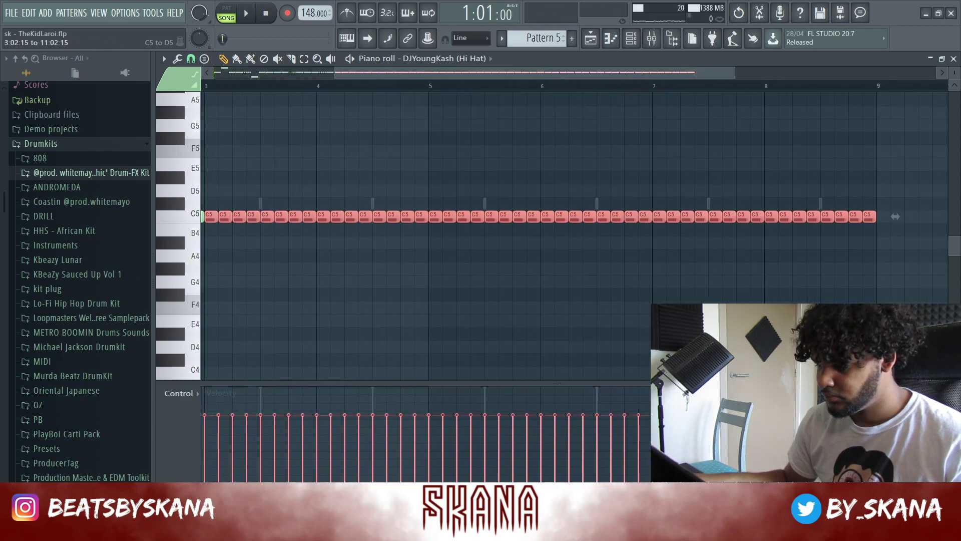
key("Delete")
scroll(565, 262, "down", 1)
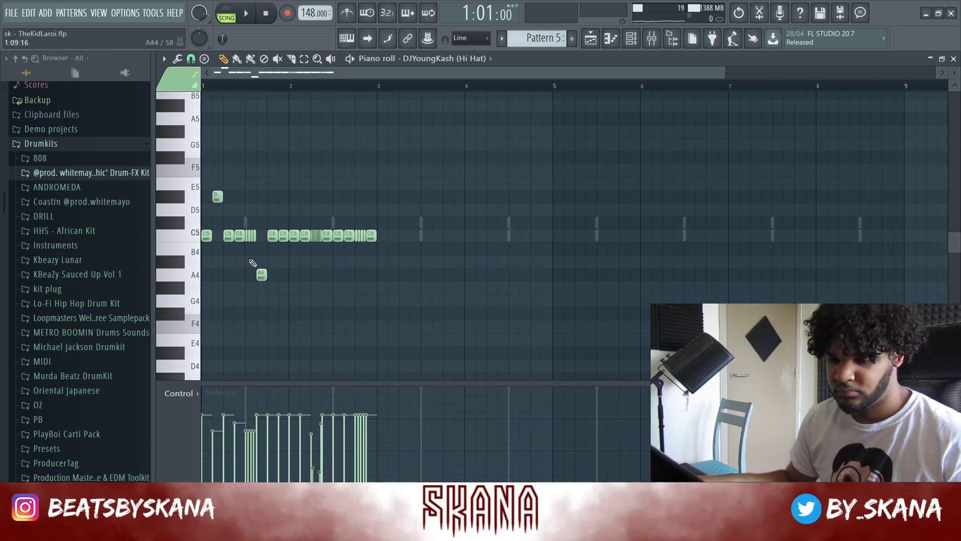
scroll(253, 263, "down", 2)
key("ctrl+b")
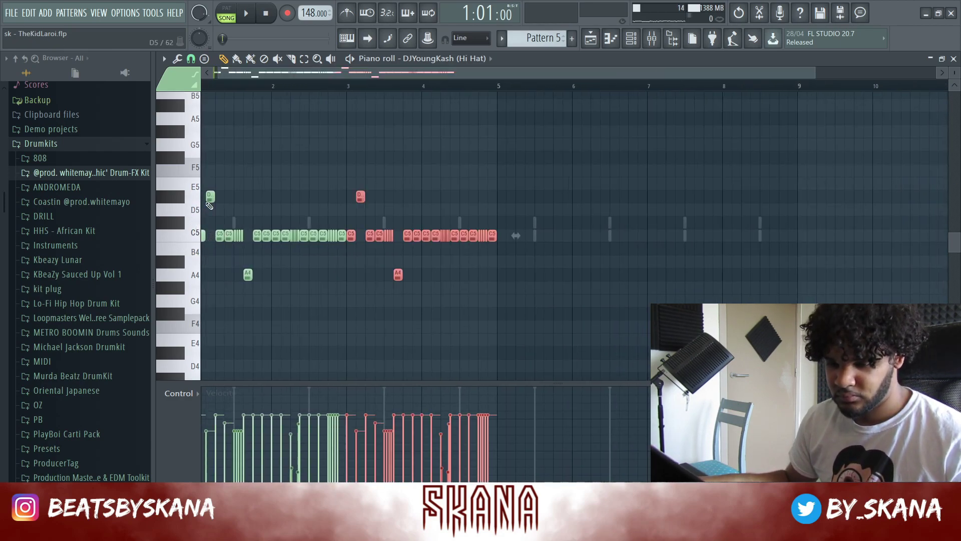
key("ctrl+d")
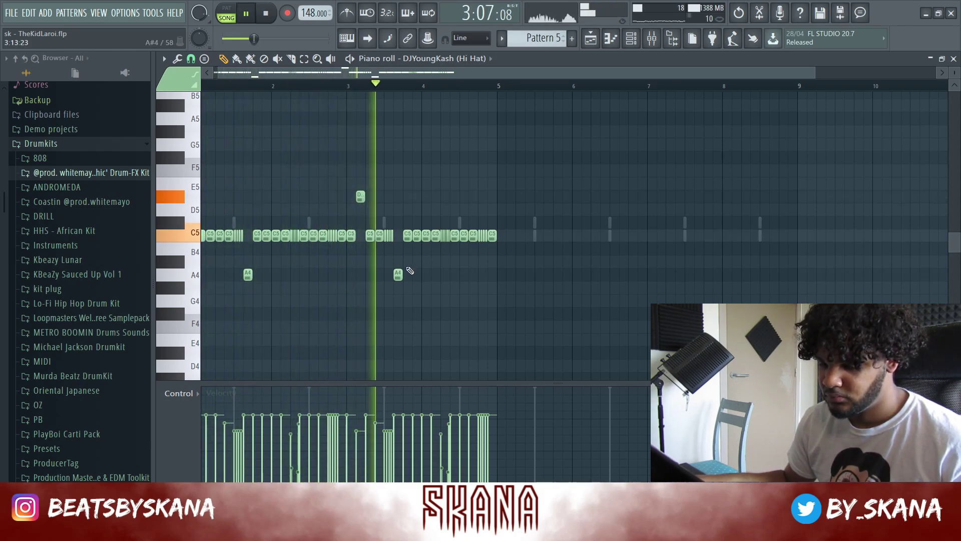
Step: Lower the hi-hat note just before bar 4's closing roll and the last note of bar 4 to A4, and play bar 4 back
scroll(443, 248, "up", 2)
left_click_drag(497, 235, 494, 276)
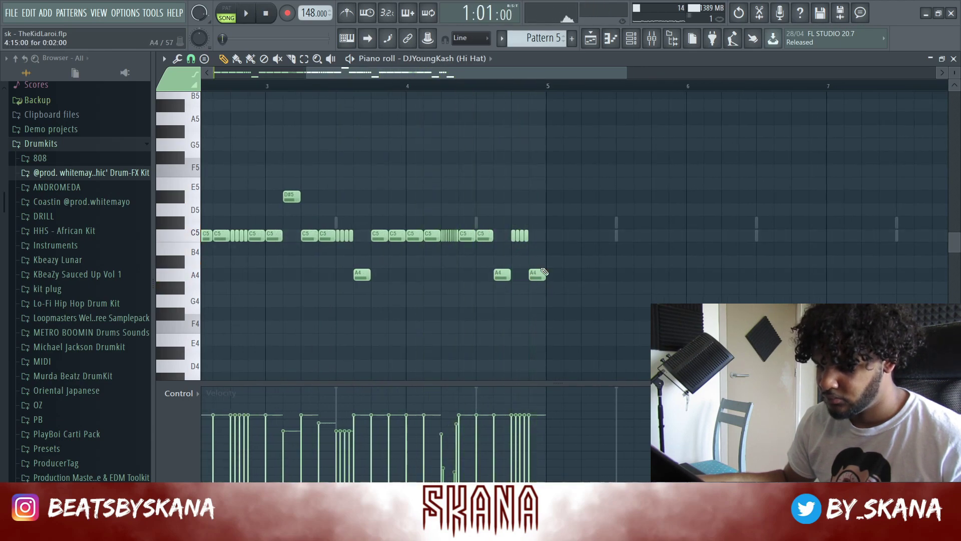
left_click(462, 87)
key("space")
Step: Shape the velocities of the short roll at the end of bar 4 into a falling slope and play it back
left_click_drag(510, 233, 543, 241)
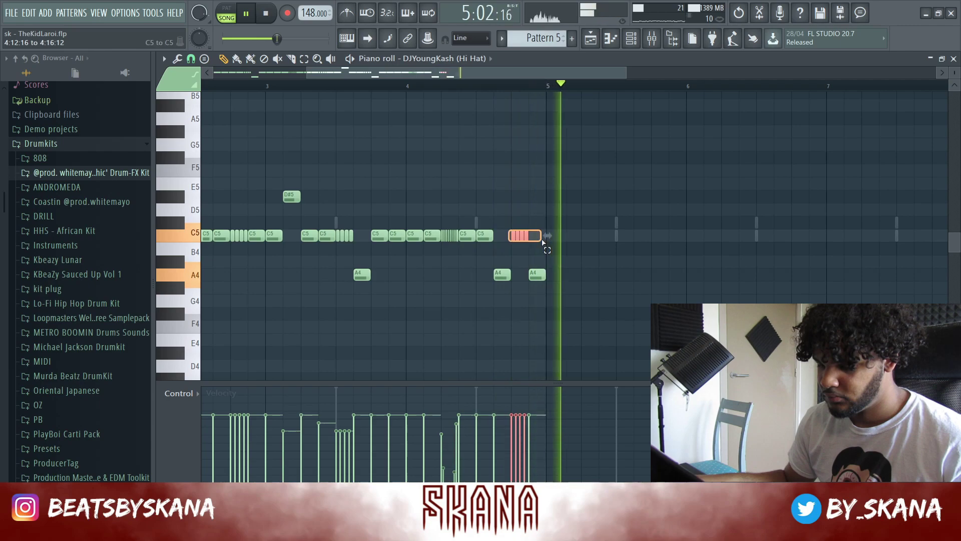
key("space")
scroll(540, 336, "down", 3)
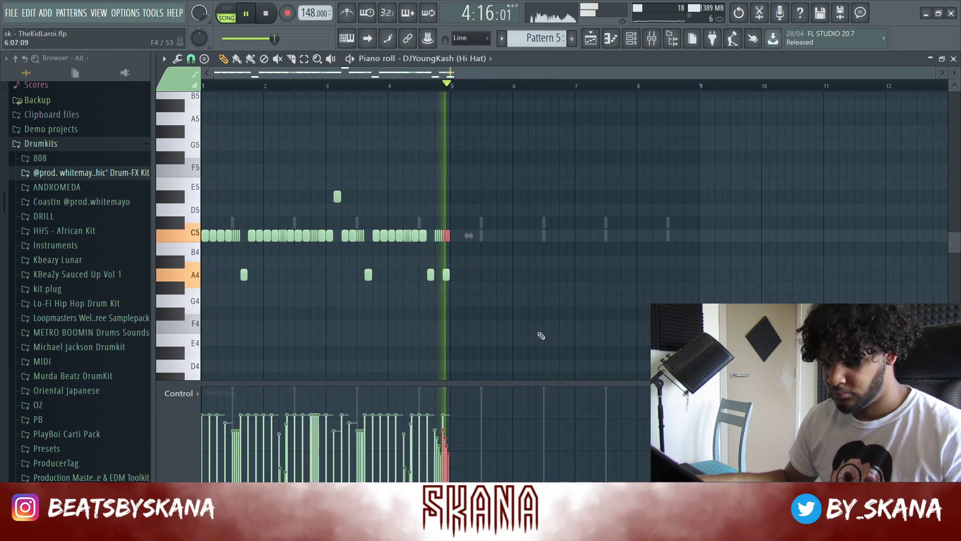
Step: Undo the stray duplicate at the end of bar 4, duplicate all four hi-hat bars into bars 5 to 8, and close the piano roll
key("ctrl+z")
key("ctrl+a")
key("ctrl+b")
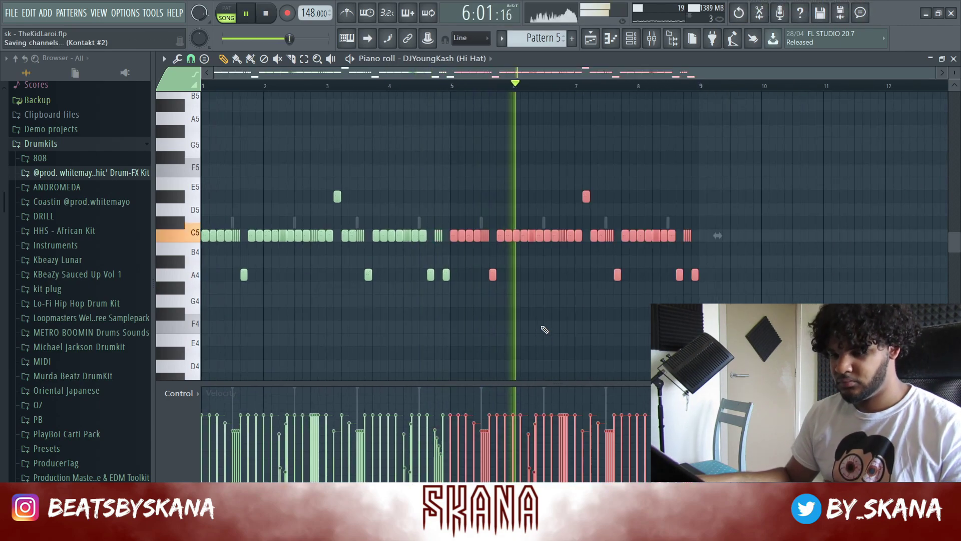
key("ctrl+d")
left_click(954, 59)
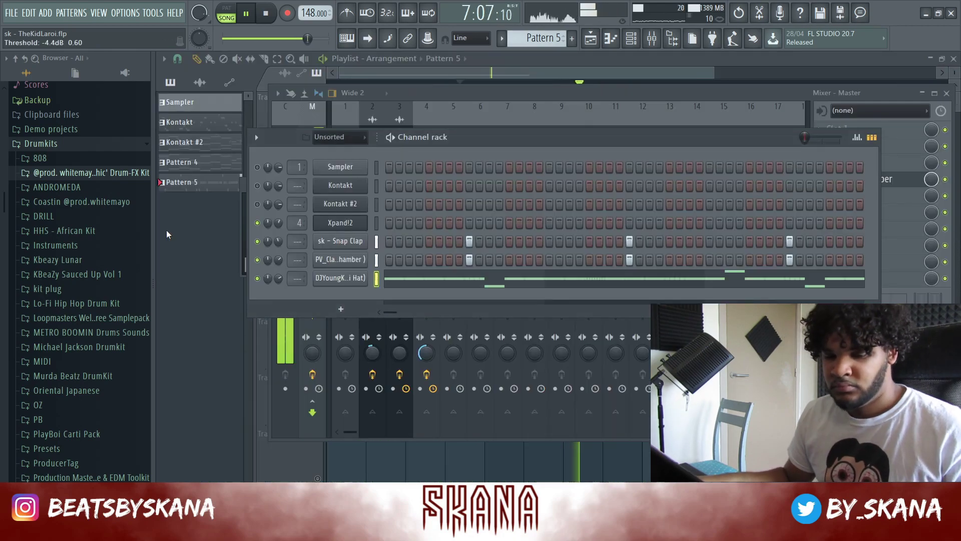
Step: Add sk - Short Snare and sk - 1K Snare from the 1K Drumkit as channels, placing 1K Snare hits on steps 15 and 19
scroll(62, 207, "down", 4)
scroll(62, 208, "down", 3)
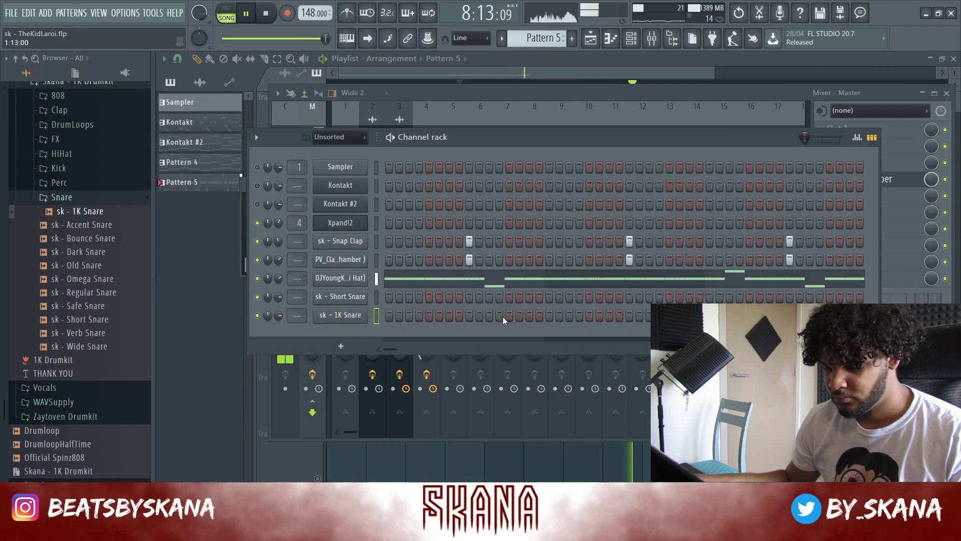
left_click(568, 315)
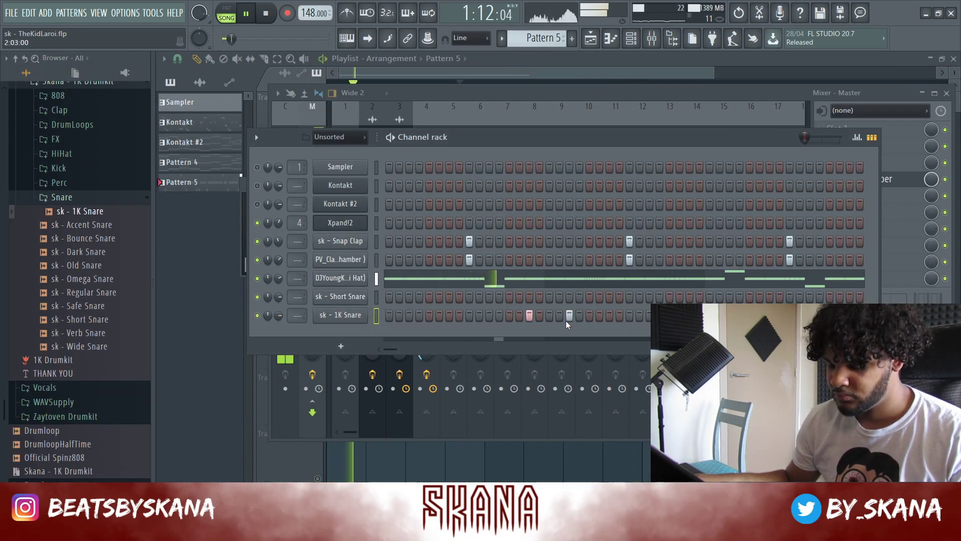
Step: Convert the 1K Snare hits to piano roll notes, duplicate the two-bar part through bar 8, and close the piano roll
right_click(351, 317)
left_click(392, 315)
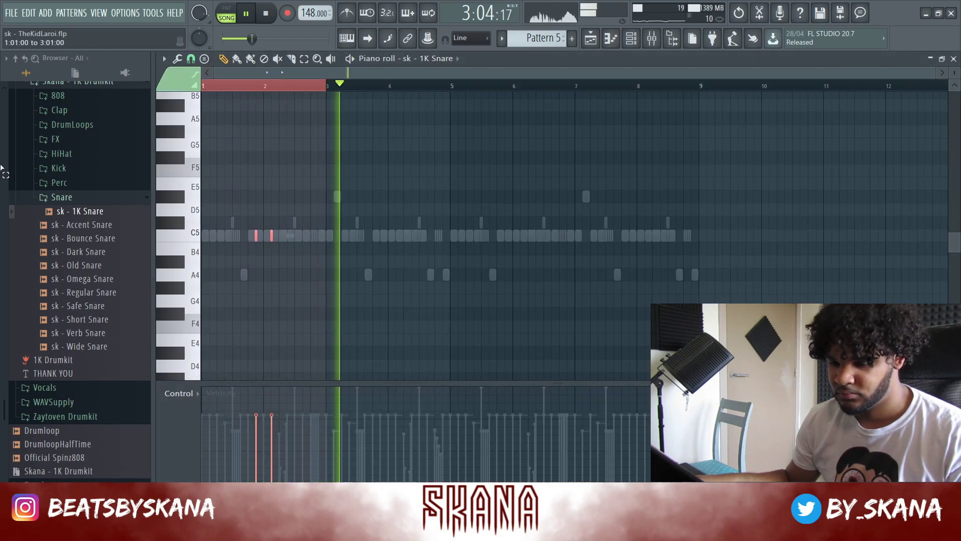
key("ctrl+b")
key("ctrl+b")
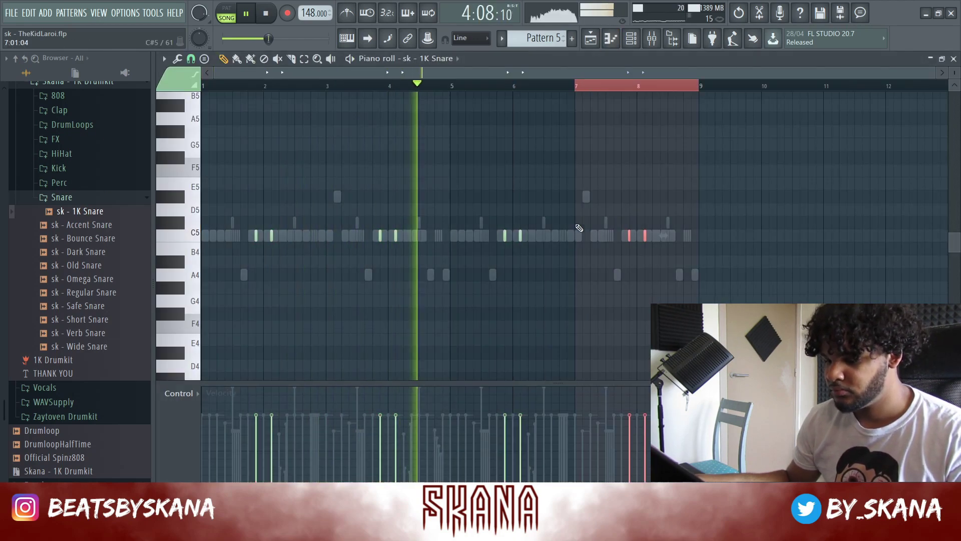
left_click(507, 265, "ctrl")
scroll(508, 265, "up", 1)
scroll(508, 265, "up", 7)
scroll(511, 266, "down", 8)
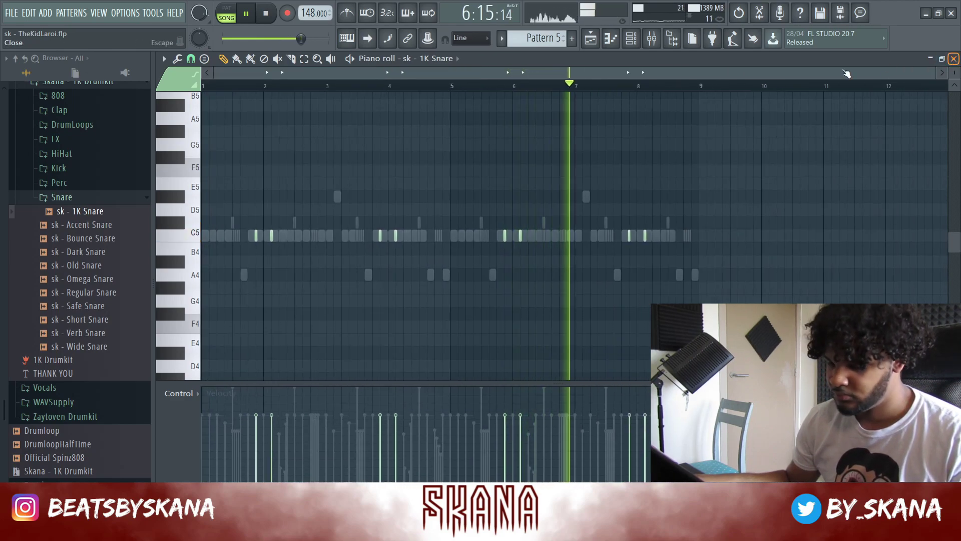
key("F7")
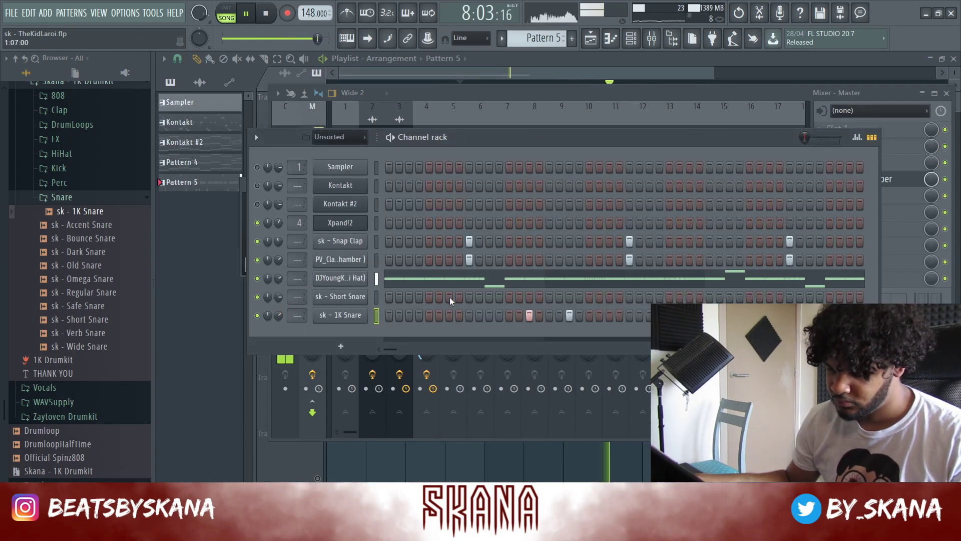
Step: Replace the Short Snare sample with sk - Regular Snare and place a hit on step 31
left_click(418, 297)
right_click(417, 297)
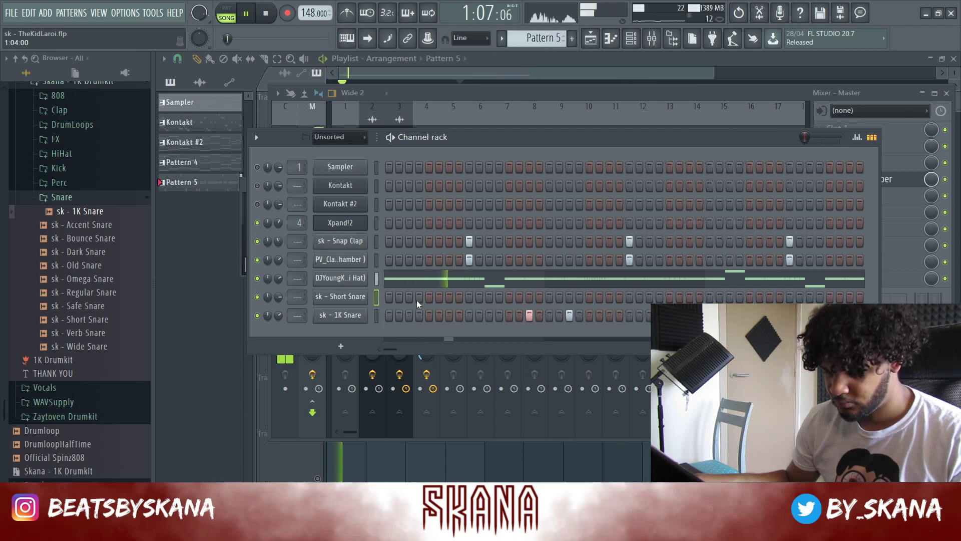
left_click(409, 297)
left_click_drag(258, 38, 269, 38)
key("space")
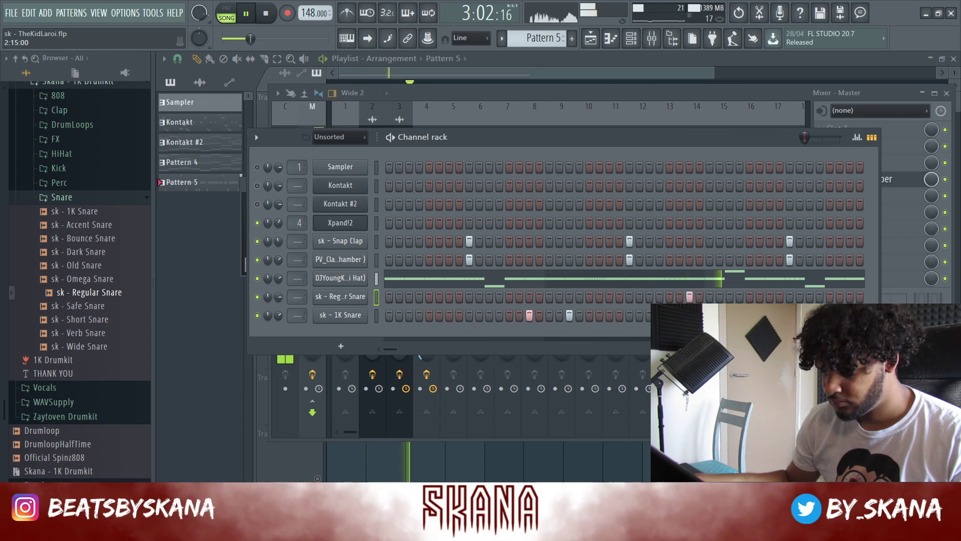
Step: Convert the Regular Snare hit to a piano roll note and duplicate the four-bar part into bars 5 to 8
right_click(320, 296)
left_click(332, 296)
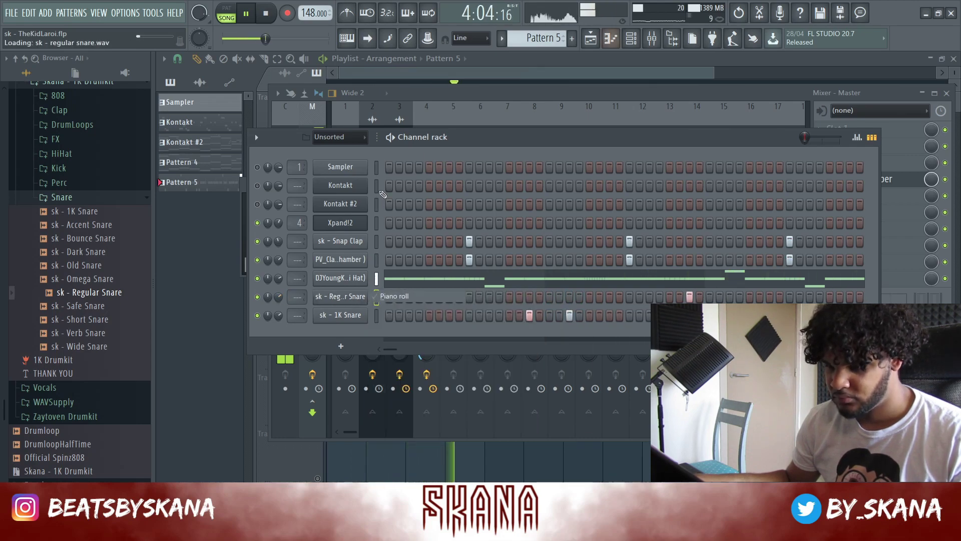
left_click_drag(449, 89, 3, 132)
key("ctrl+b")
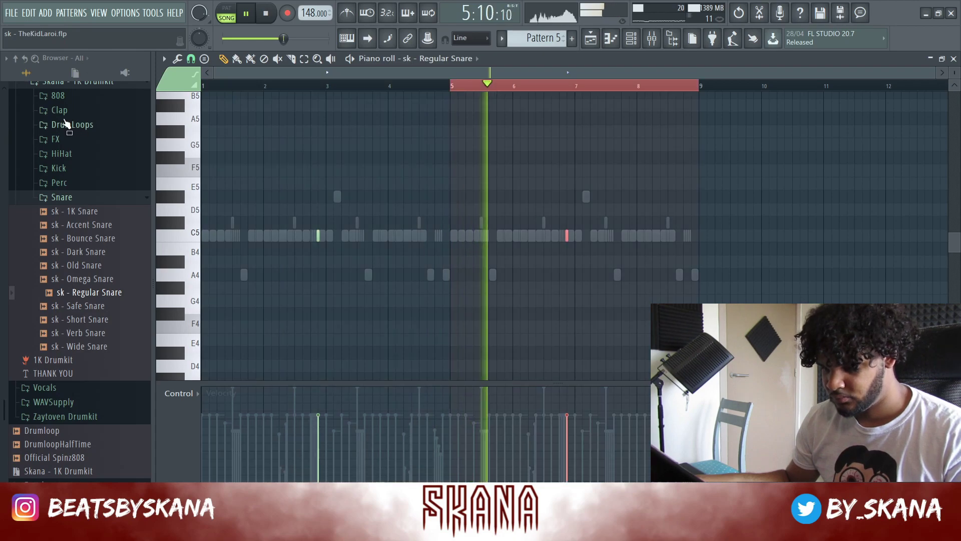
key("ctrl+d")
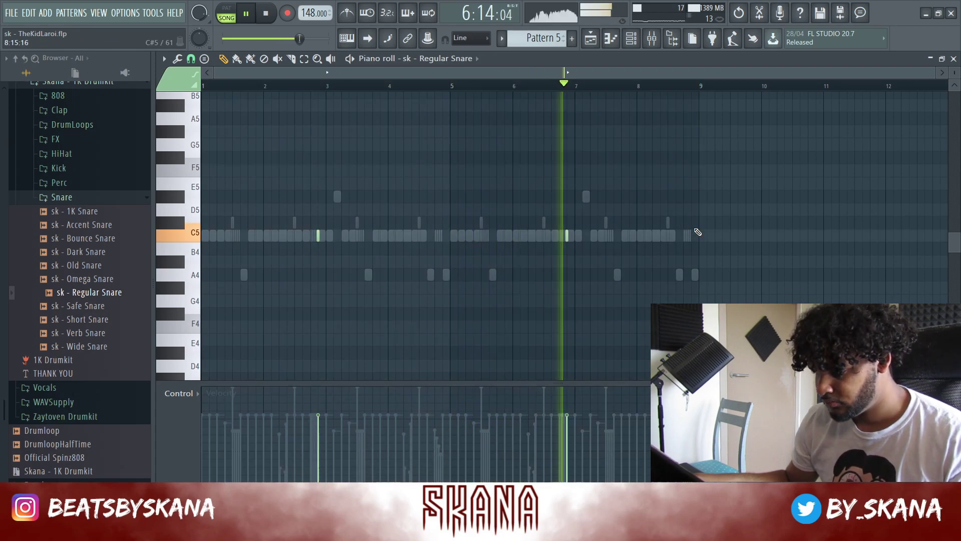
Step: Add a Regular Snare note on step 15 of bar 8, pitched to B4, and play the pattern back
scroll(692, 271, "up", 3)
left_click(683, 275)
left_click(684, 275, "ctrl")
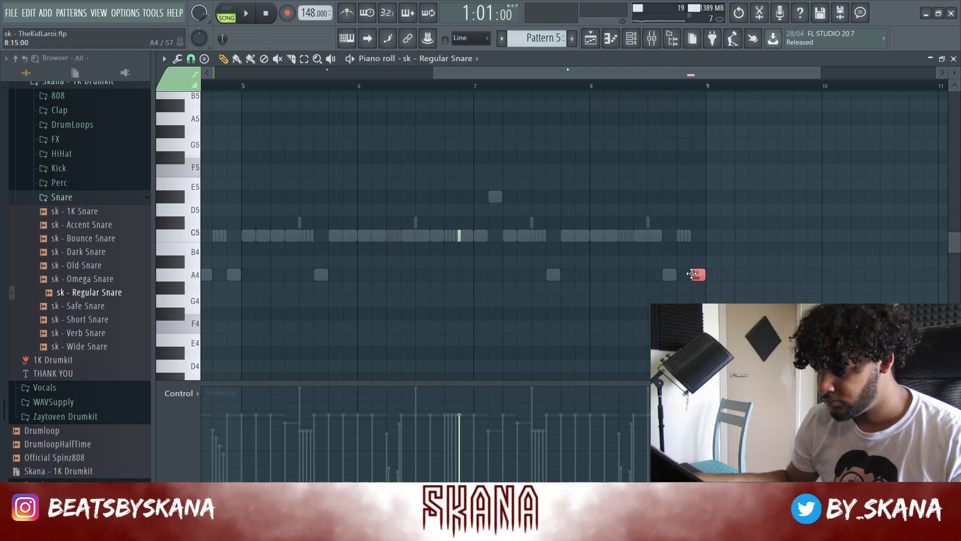
key("space")
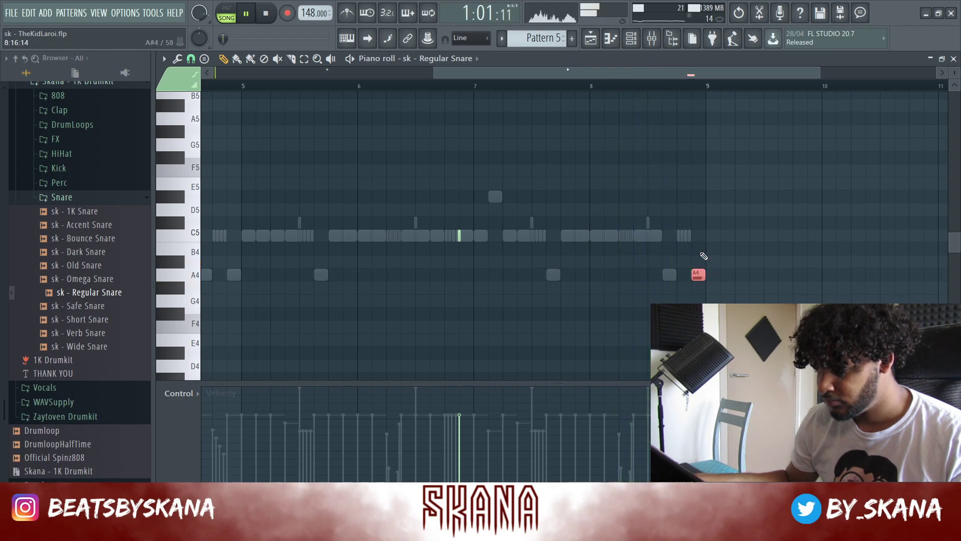
scroll(697, 206, "down", 2)
key("space")
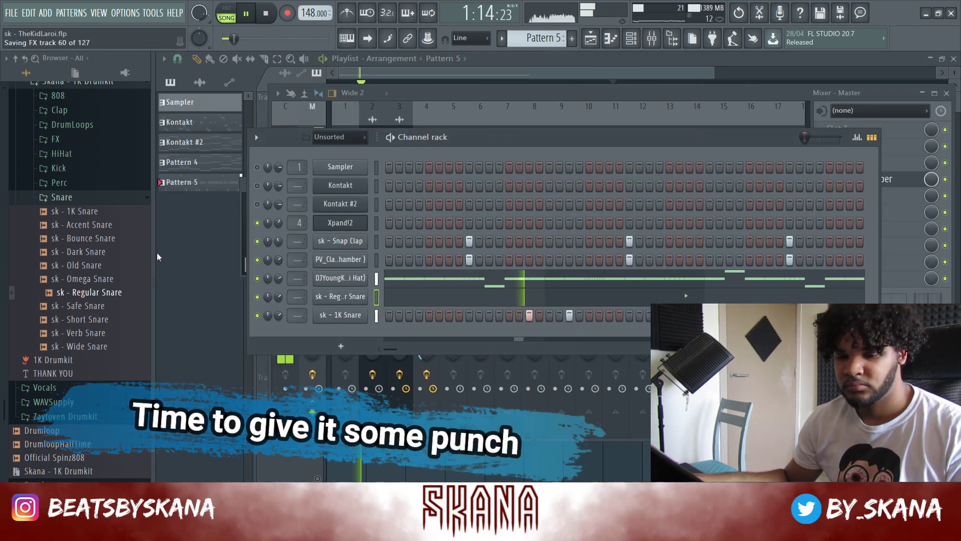
Step: Program an sk - Drop Kick pattern at C5 across bars 1 to 4 and duplicate it into bars 5 to 8
left_click(59, 168)
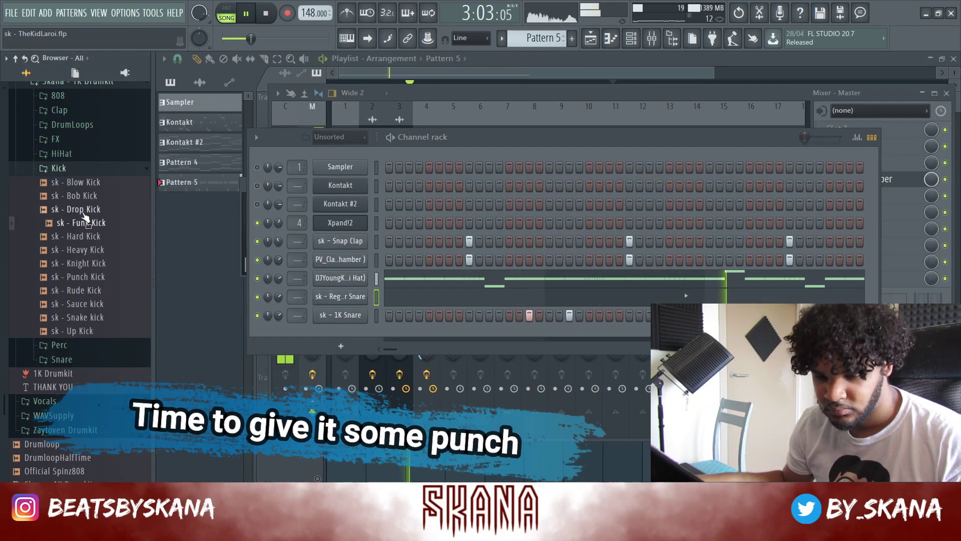
left_click_drag(342, 233, 343, 235)
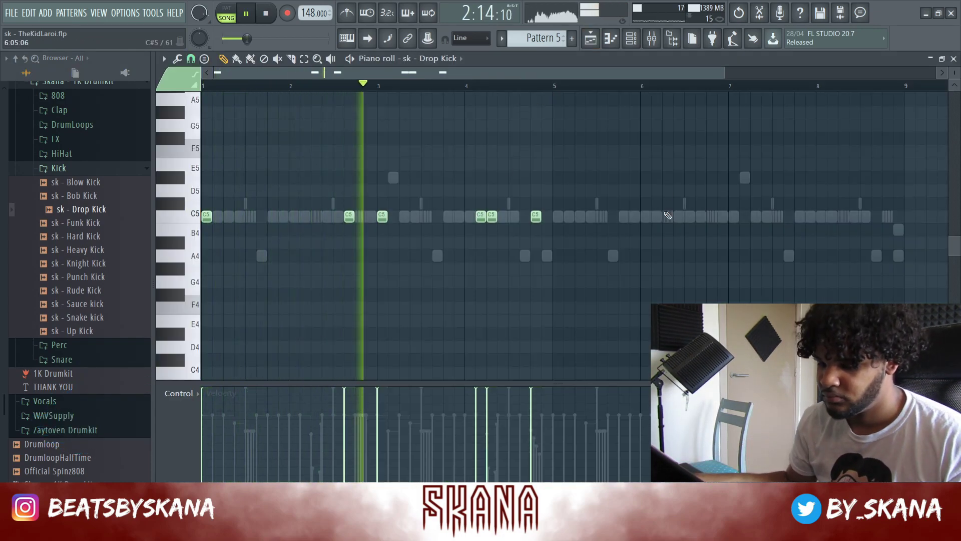
left_click_drag(553, 89, 203, 88)
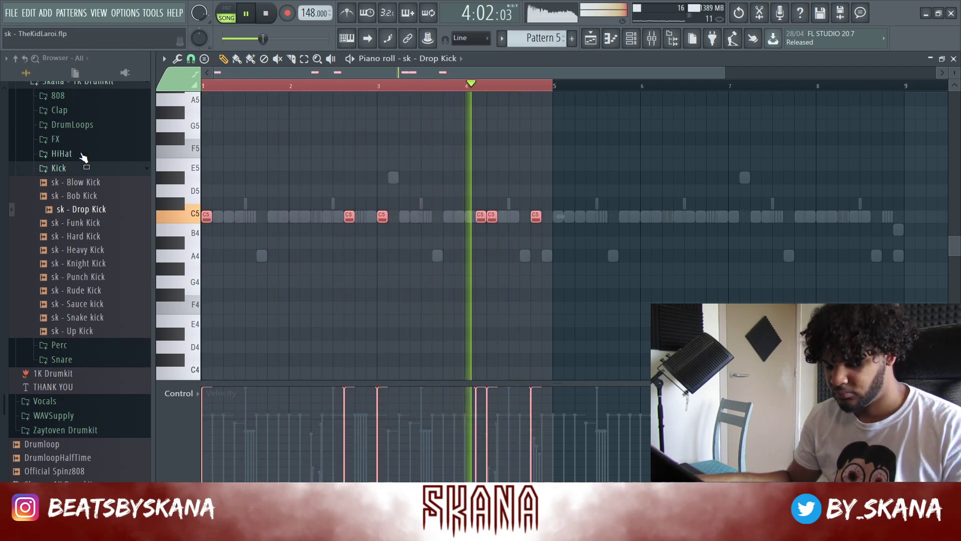
key("ctrl+b")
key("ctrl+d")
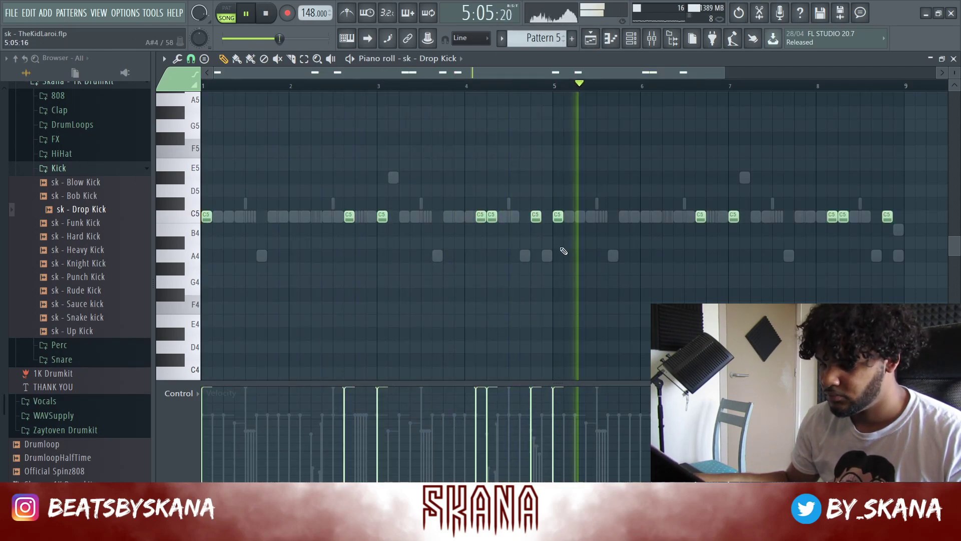
Step: Add a Drop Kick note at C5 in the middle of bar 6 and move bar 8's last kick slightly earlier
left_click(690, 217)
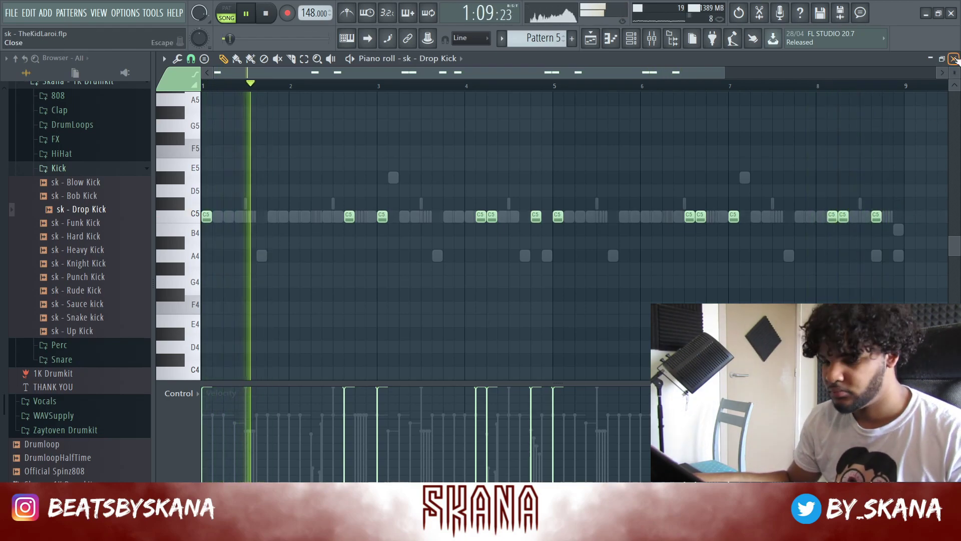
left_click(954, 59)
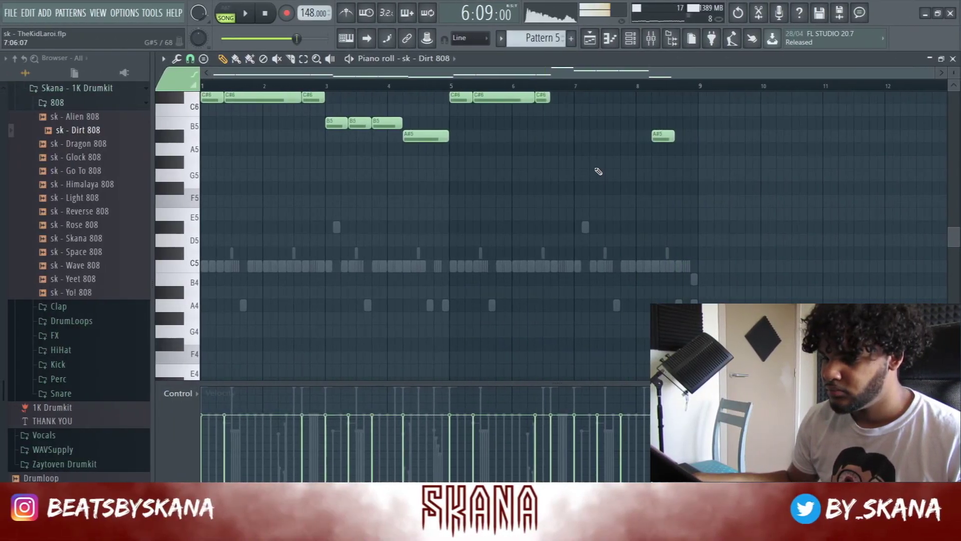
Step: Play back the sk - Dirt 808 line, transpose all its notes down one octave and listen to it again
key("space")
scroll(626, 200, "up", 5)
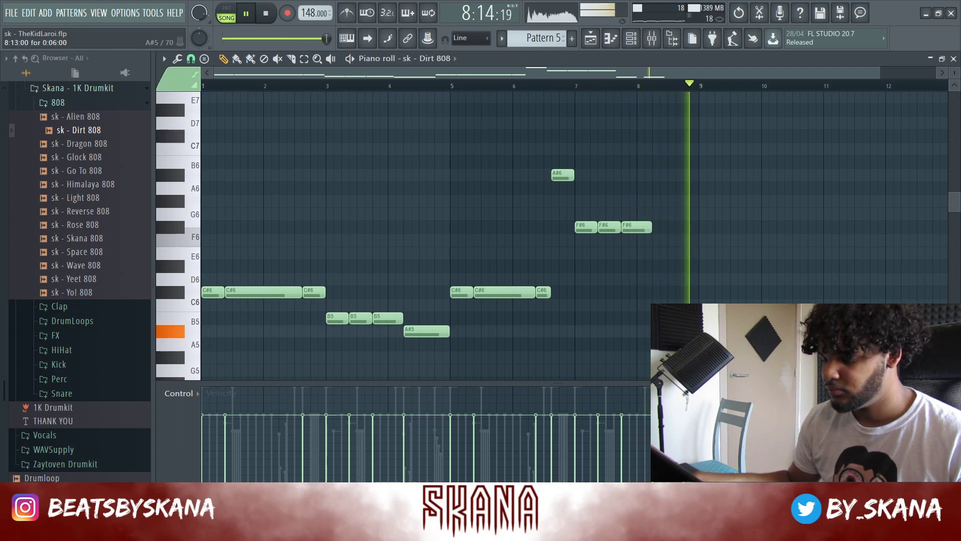
key("space")
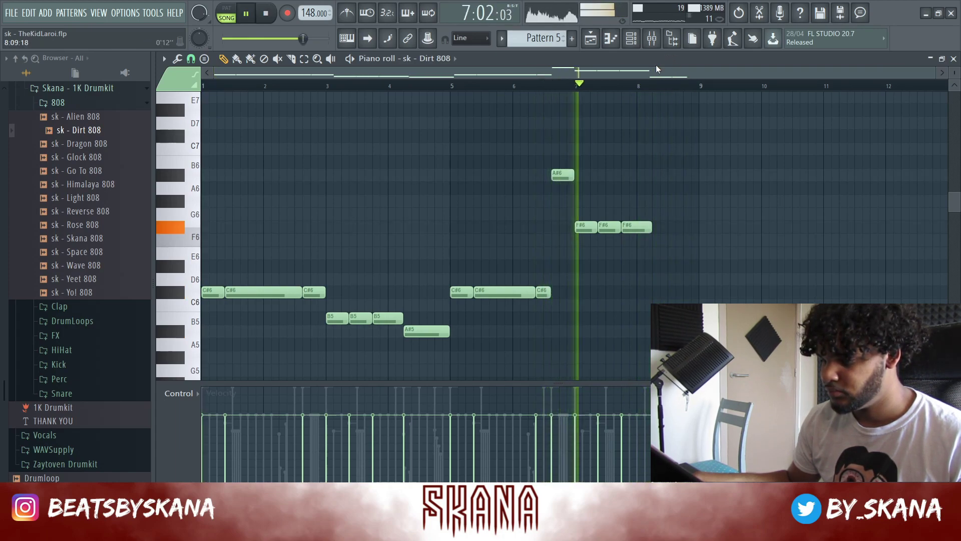
left_click(632, 87)
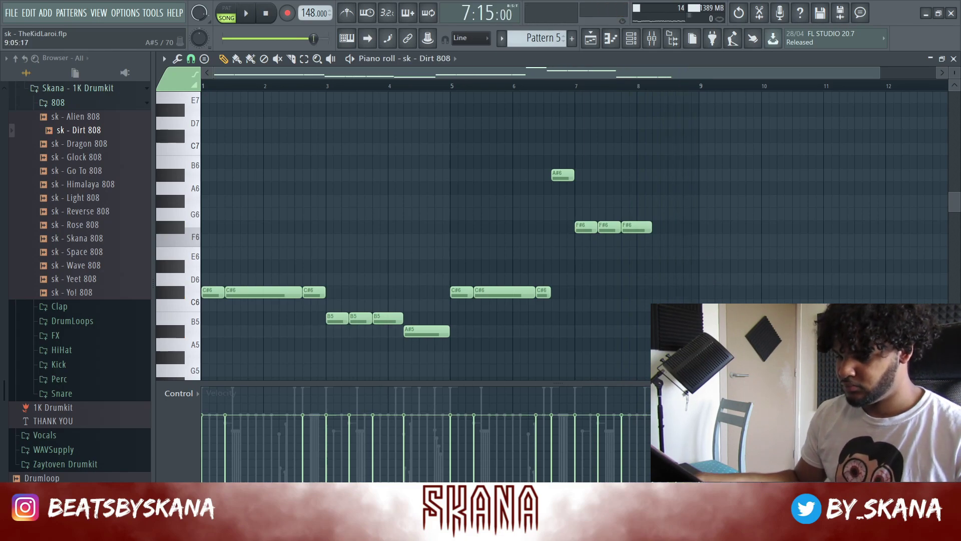
key("ctrl+Down")
key("space")
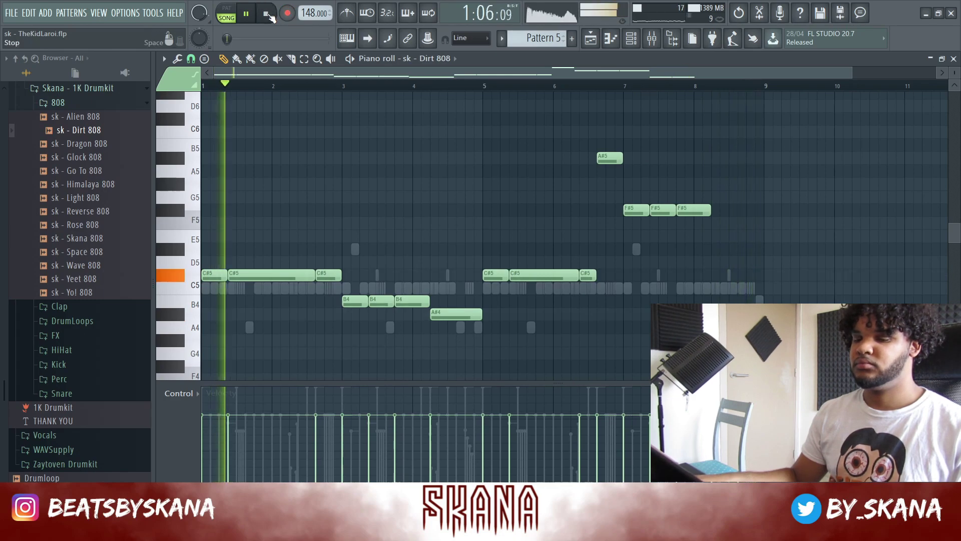
left_click(955, 59)
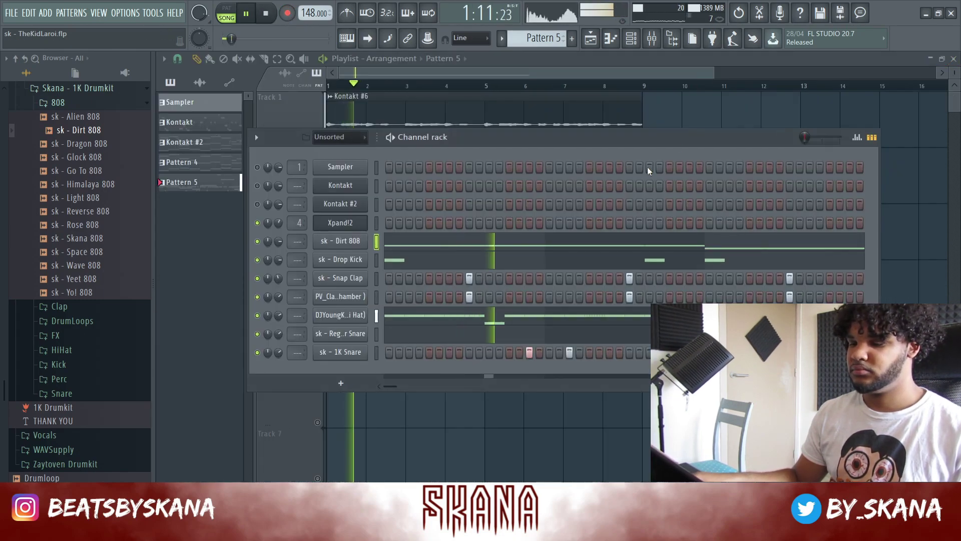
Step: Lower the sk - Drop Kick channel's volume slightly and save the project
left_click(650, 137)
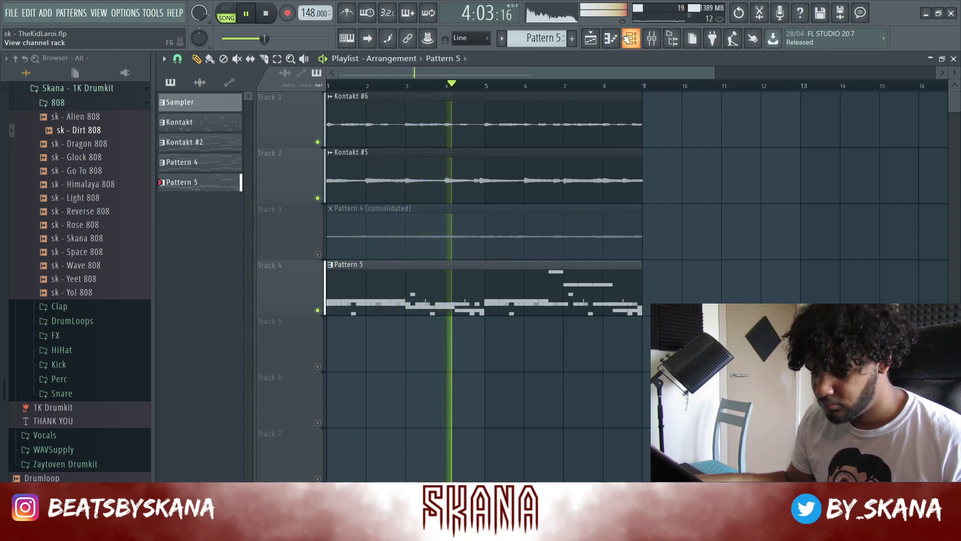
key("F6")
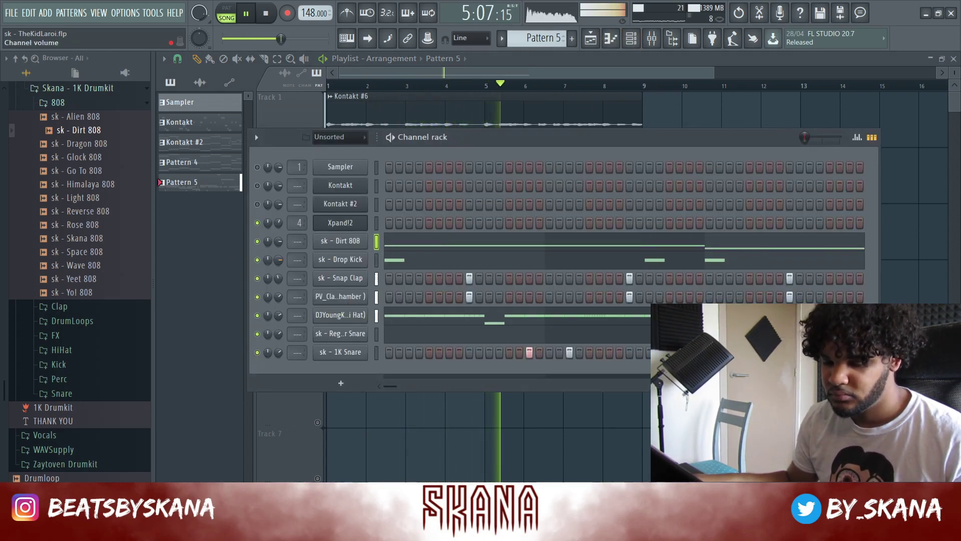
left_click(100, 103)
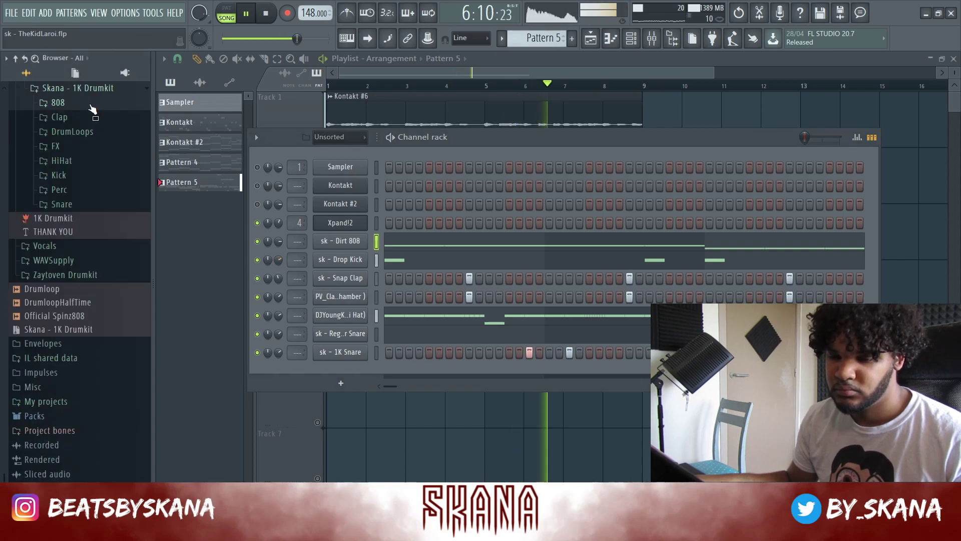
left_click_drag(279, 260, 279, 263)
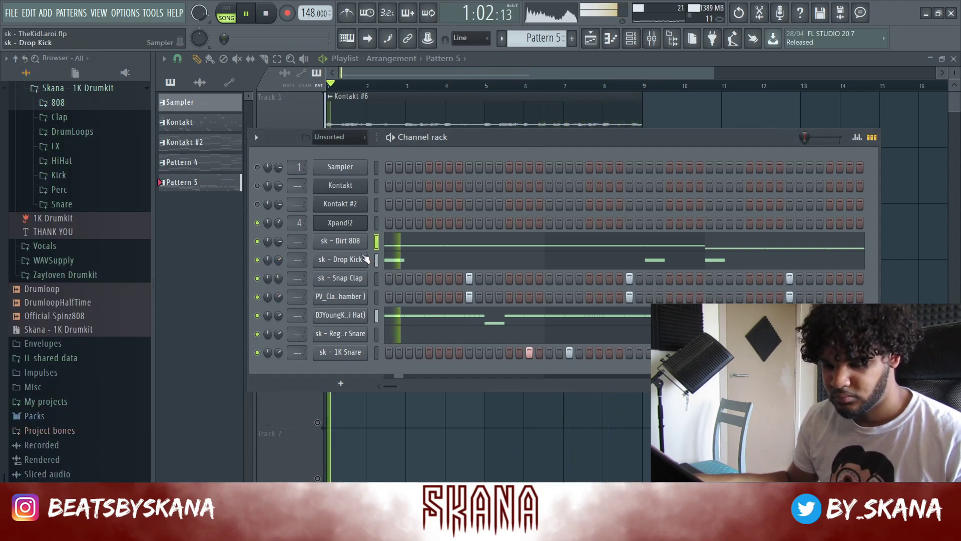
key("ctrl+s")
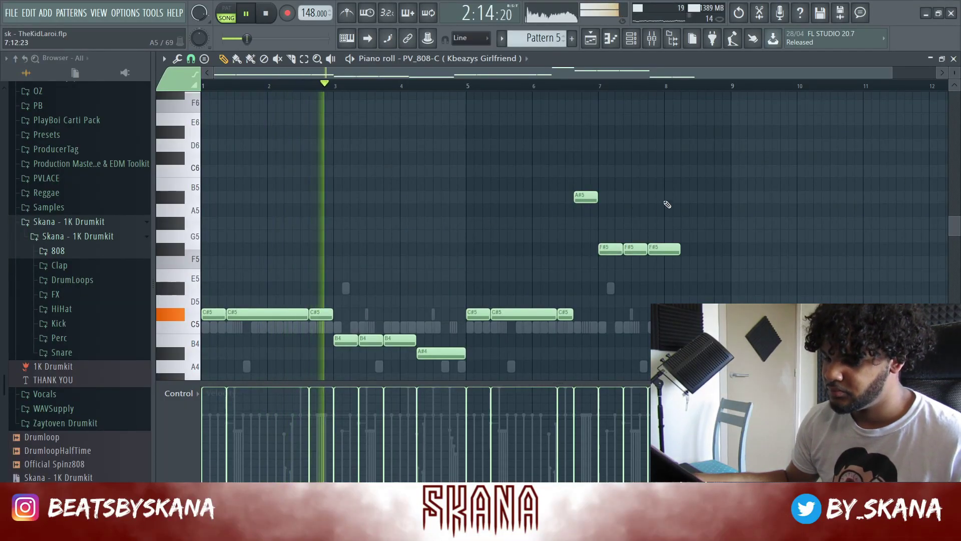
Step: Audition samples in the drumkit's Perc folder and add sk - Eye Perc as a channel above Dirt 808, with a hit on step 1
left_click(954, 59)
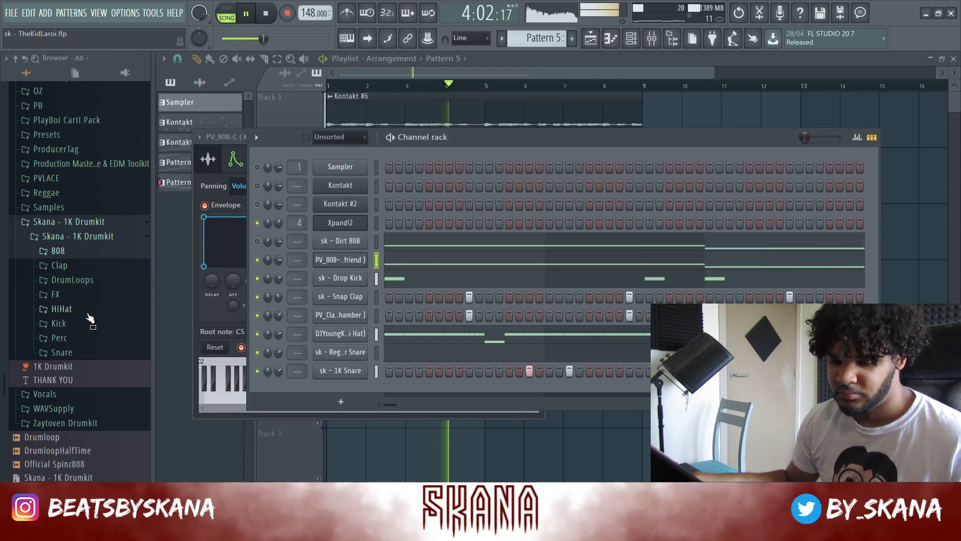
left_click(70, 337)
left_click(78, 354)
left_click(83, 368)
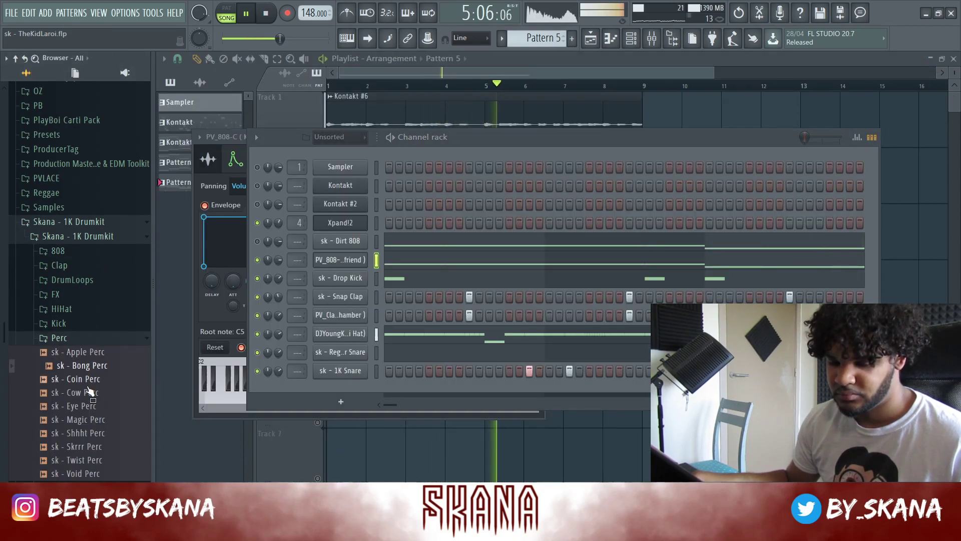
left_click(87, 381)
key("Down")
key("Down")
key("Down")
key("Down")
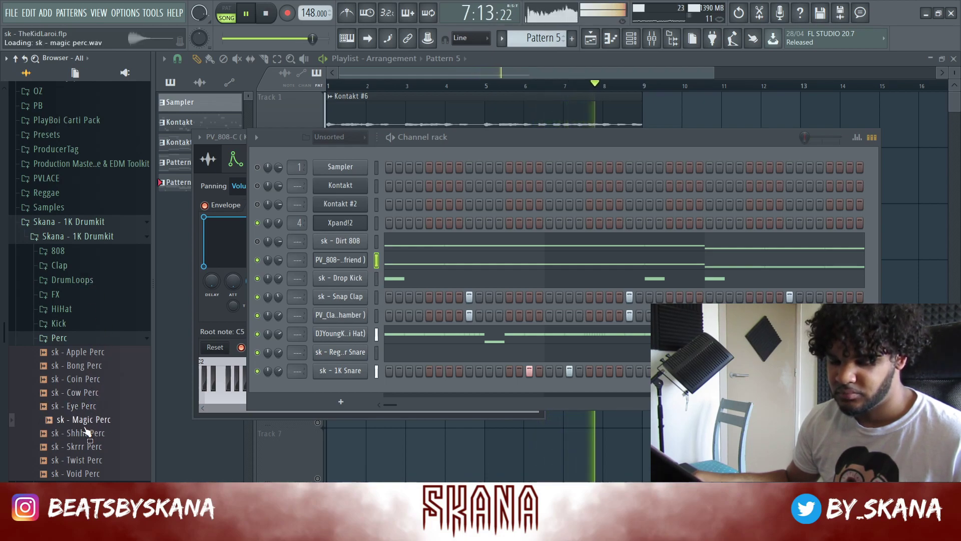
left_click(73, 407)
left_click_drag(73, 412, 338, 233)
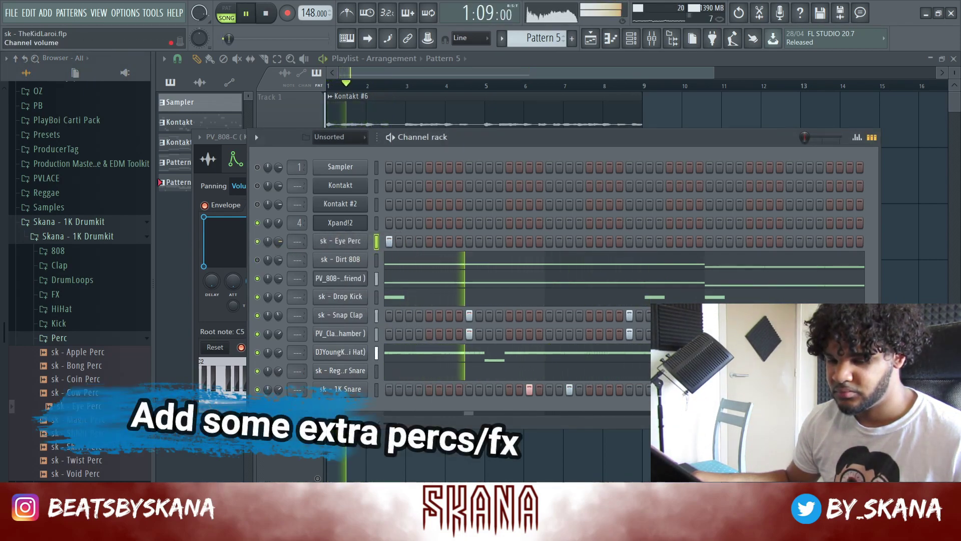
Step: Audition further percs, including sk - Twist Perc, and add sk - Magic Perc as a new channel below 1K Snare
key("space")
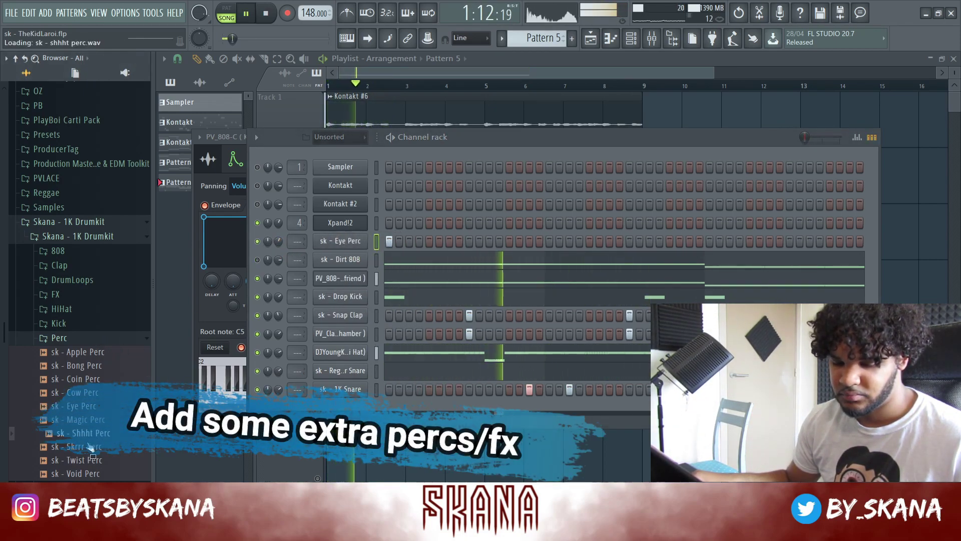
left_click(87, 464)
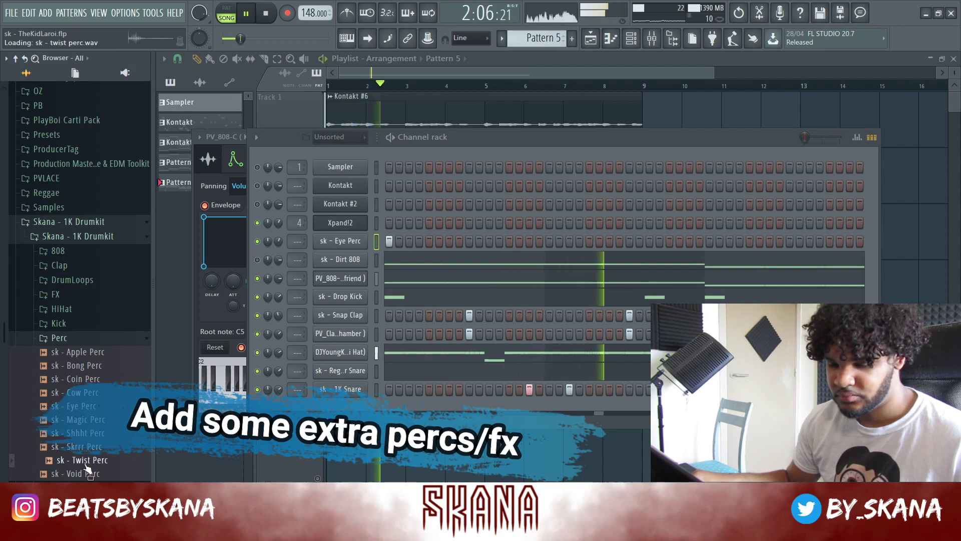
left_click(84, 421)
left_click_drag(86, 425, 350, 403)
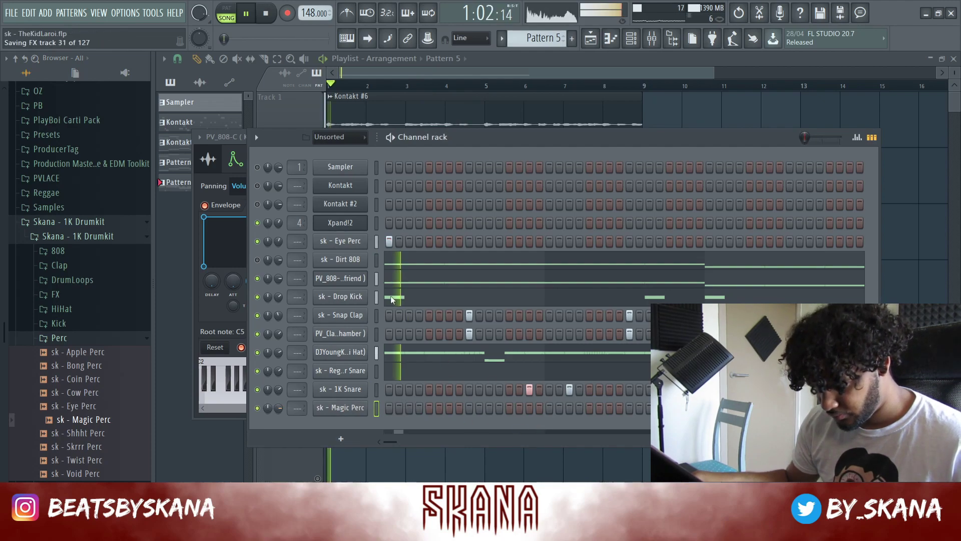
Step: Adjust the time-stretching pitch of the sk - Eye Perc sample and place a Magic Perc hit on step 7
key("space")
left_click(330, 241)
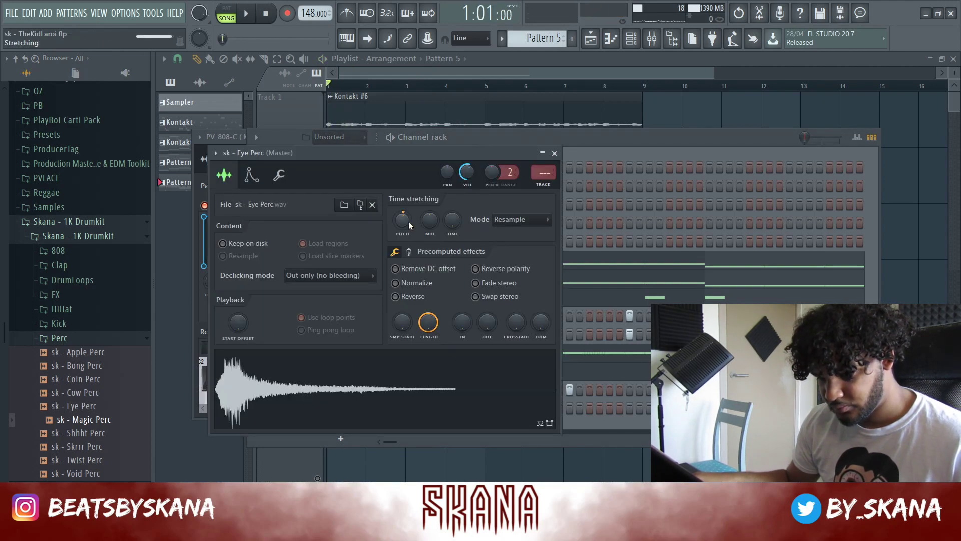
left_click(555, 153)
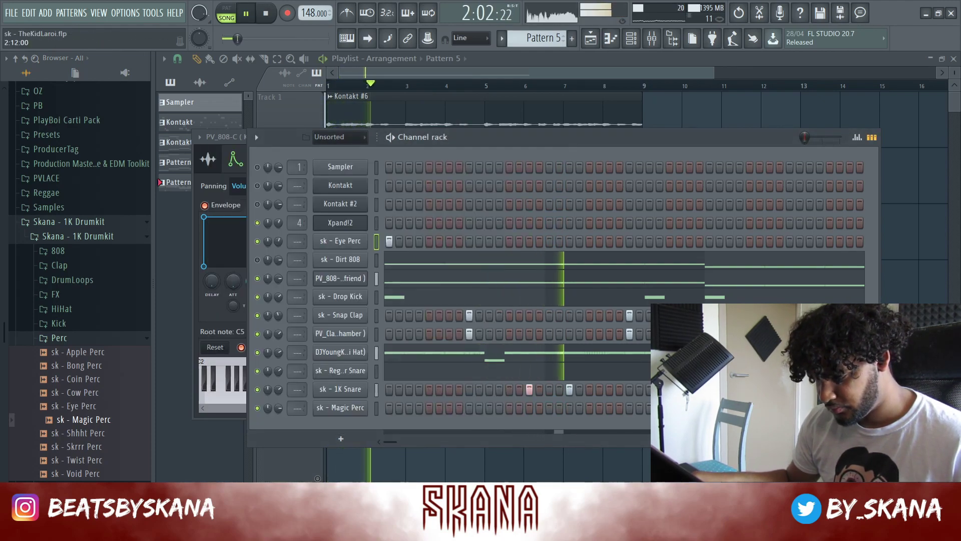
left_click(448, 407)
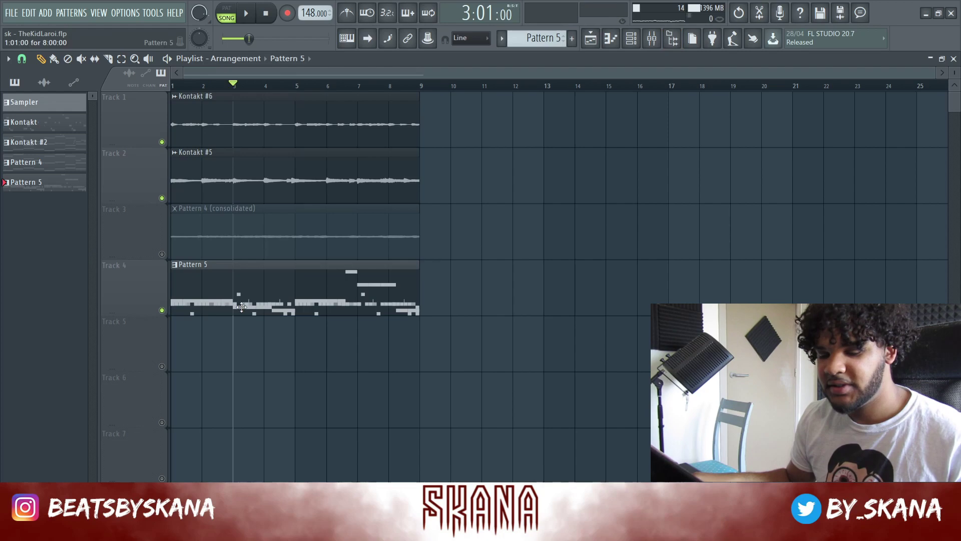
Step: Split Pattern 5 by channel into separate drum, 808 and perc patterns
left_click(241, 307)
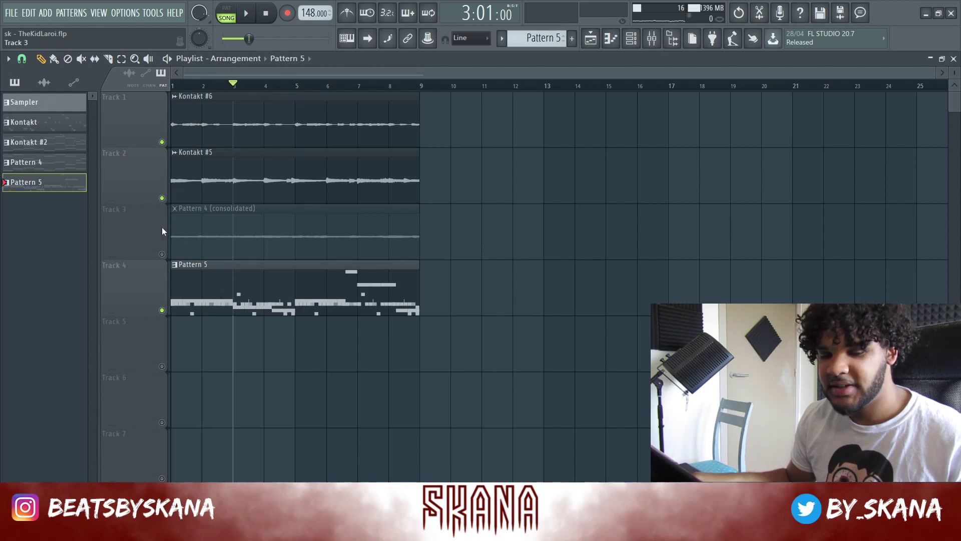
right_click(69, 191)
left_click(100, 376)
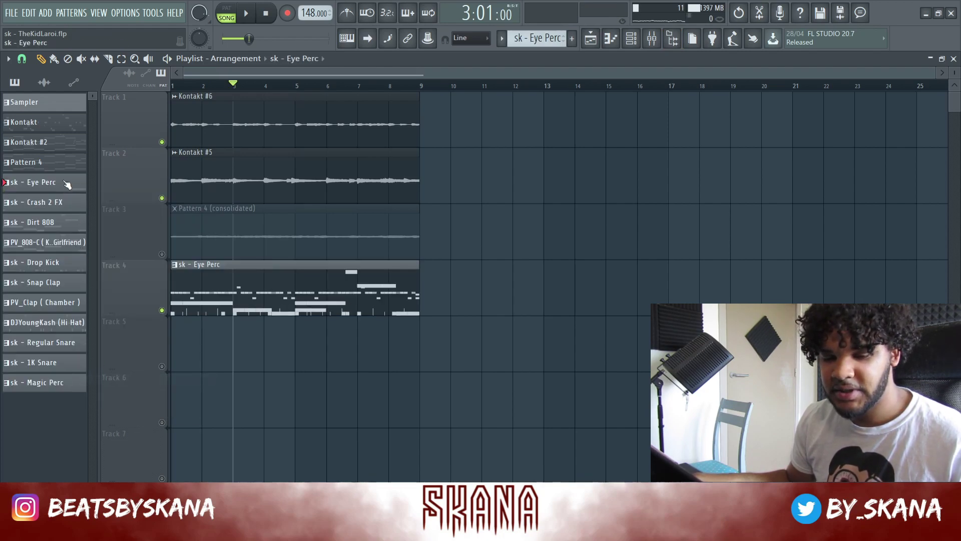
Step: Place all the split patterns from sk - Eye Perc to sk - Magic Perc in the playlist, each on its own track
left_click(61, 391, "shift")
left_click_drag(55, 190, 183, 363)
right_click(273, 328, "ctrl")
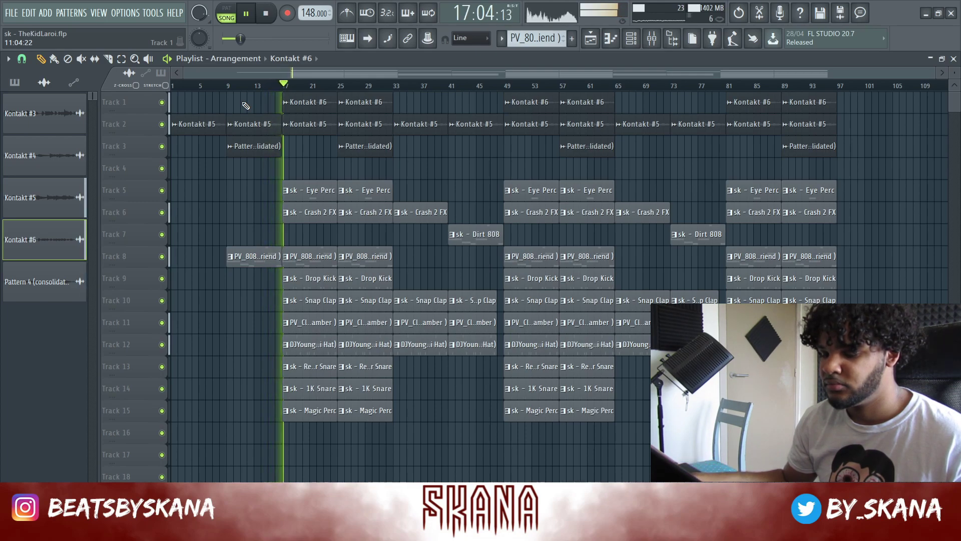
Step: Trim the final section's drum, 808 and perc clips by one bar so they end at bar 96
left_click_drag(817, 185, 845, 432)
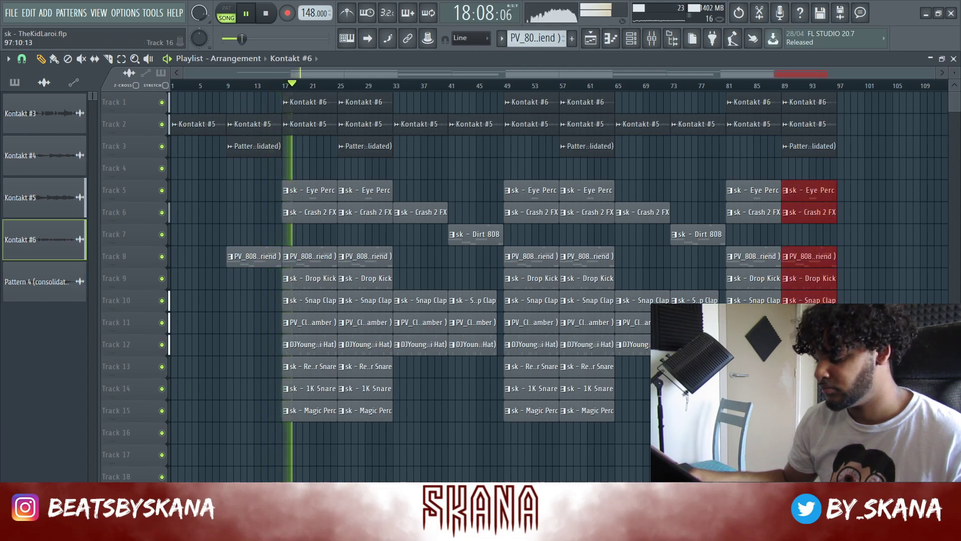
left_click(868, 346, "ctrl")
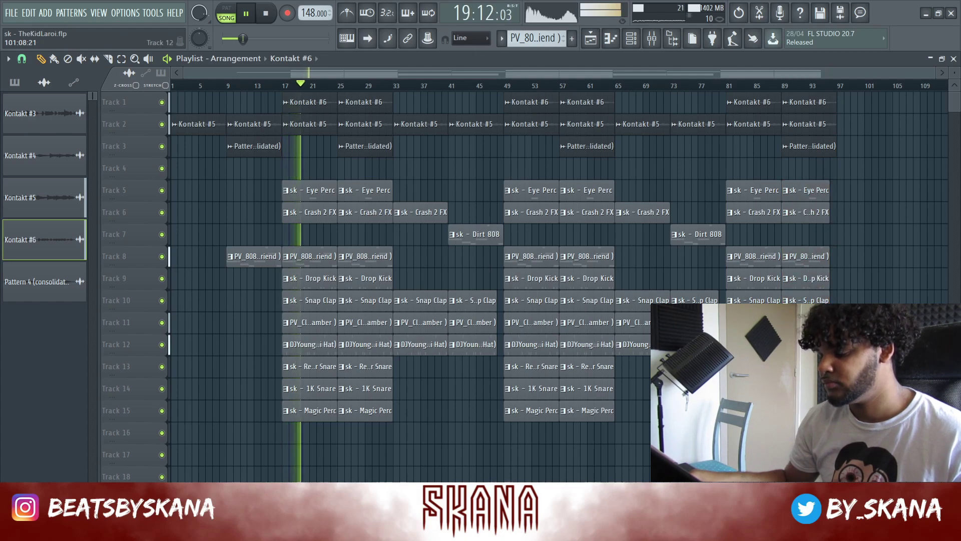
right_click(857, 274, "ctrl")
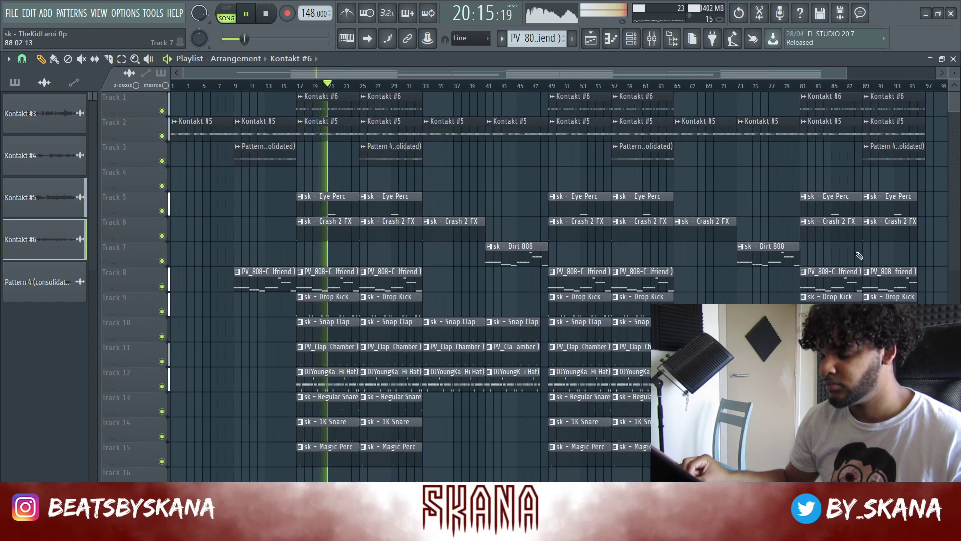
Step: Reset the channel volume of the Kontakt #6 audio clip in its settings
double_click(346, 100)
right_click(269, 121)
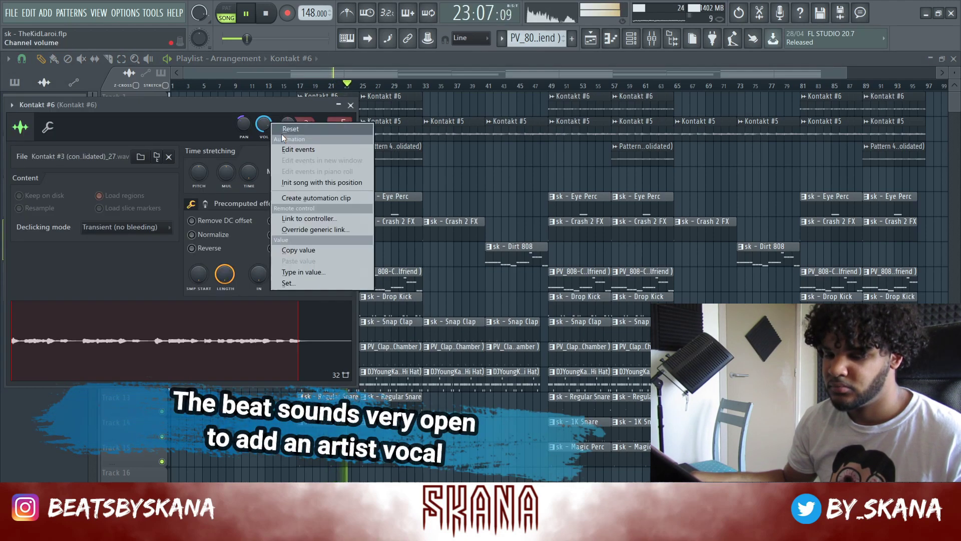
left_click(274, 128)
key("Escape")
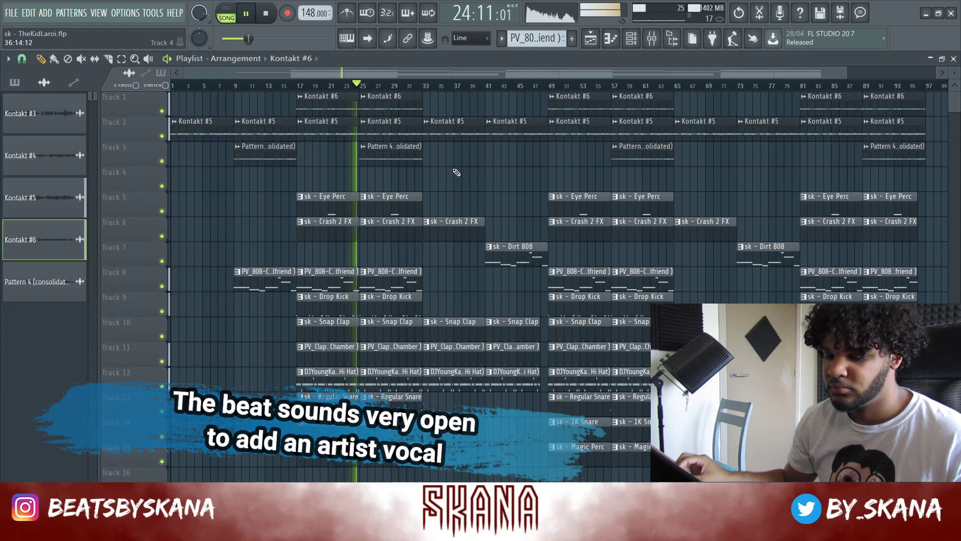